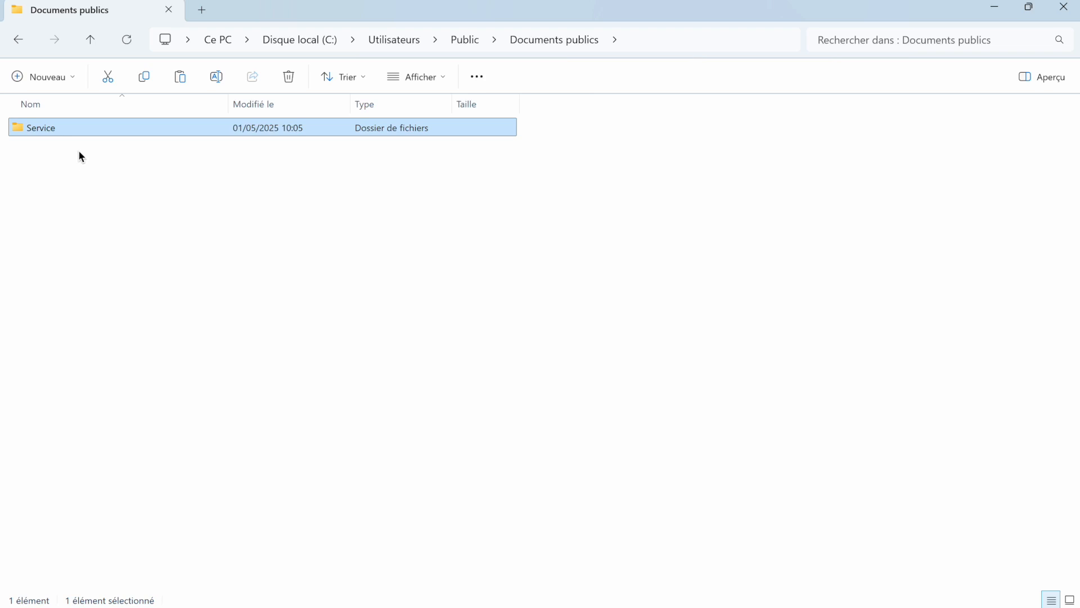
# - Open the Analyse workbook stored in the 2024 subfolder of the Service folder
pyautogui.doubleClick(49, 129)
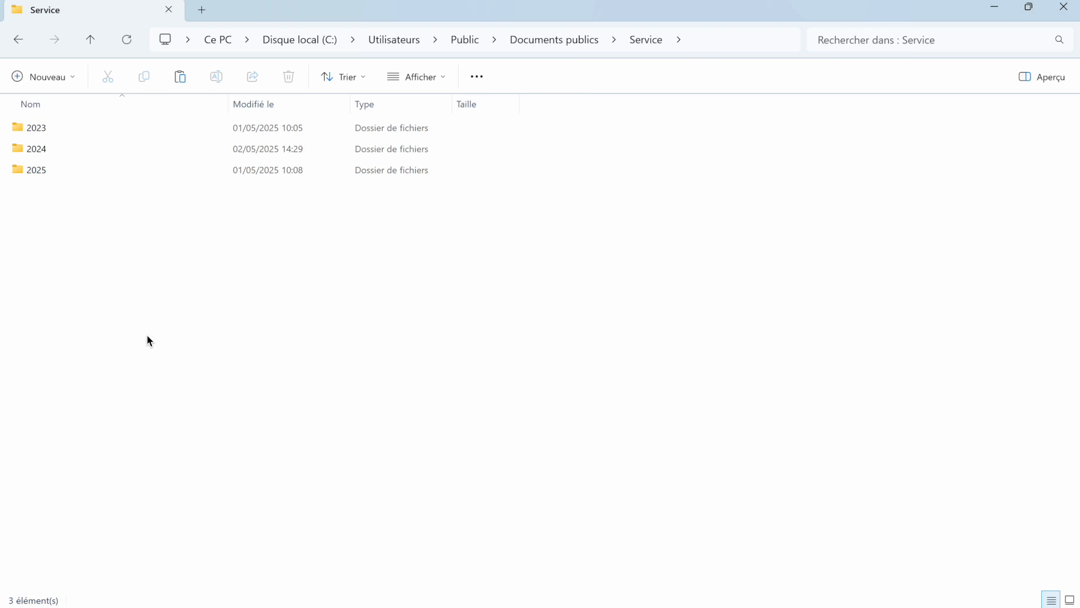
pyautogui.doubleClick(52, 149)
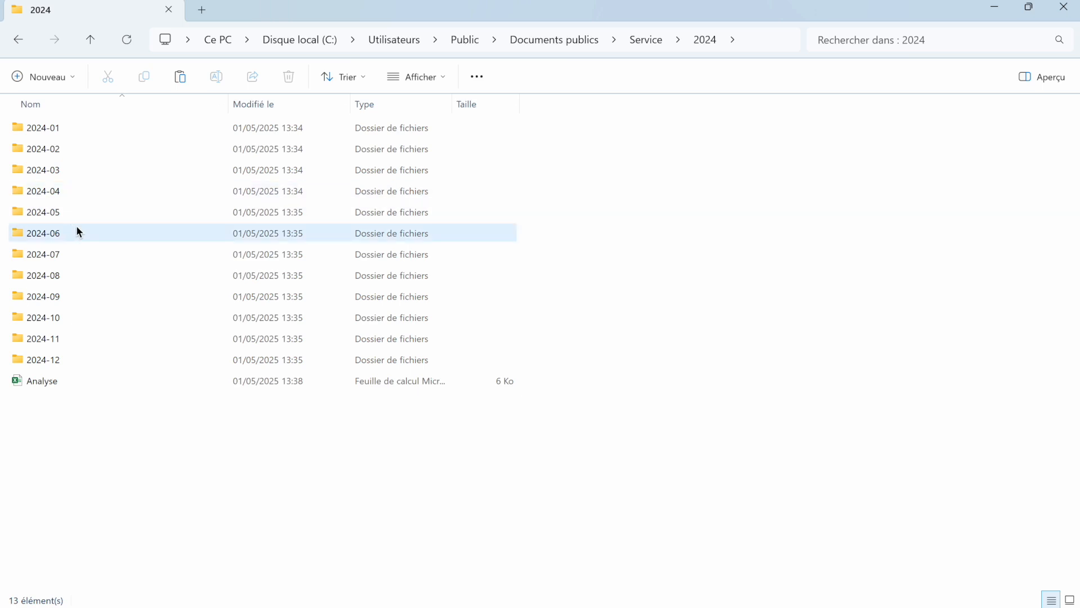
pyautogui.moveTo(77, 232)
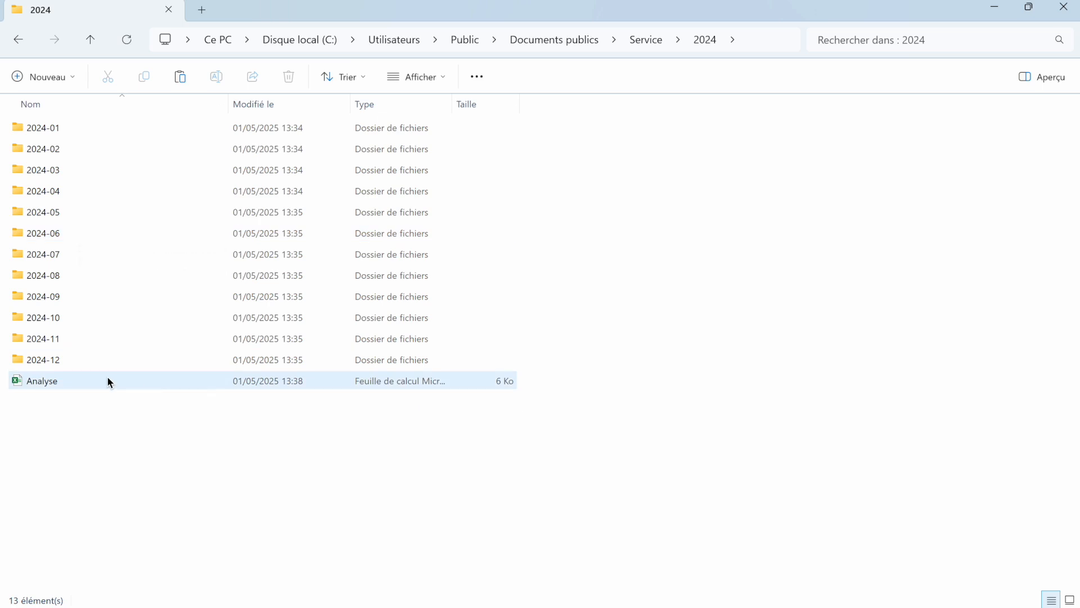
pyautogui.click(51, 386)
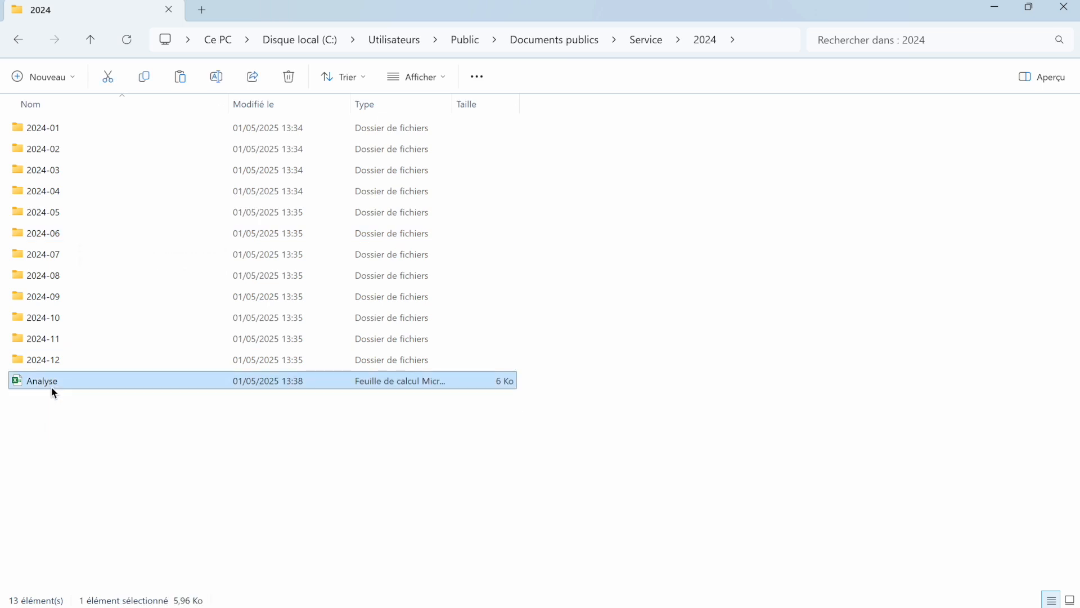
pyautogui.click(93, 434)
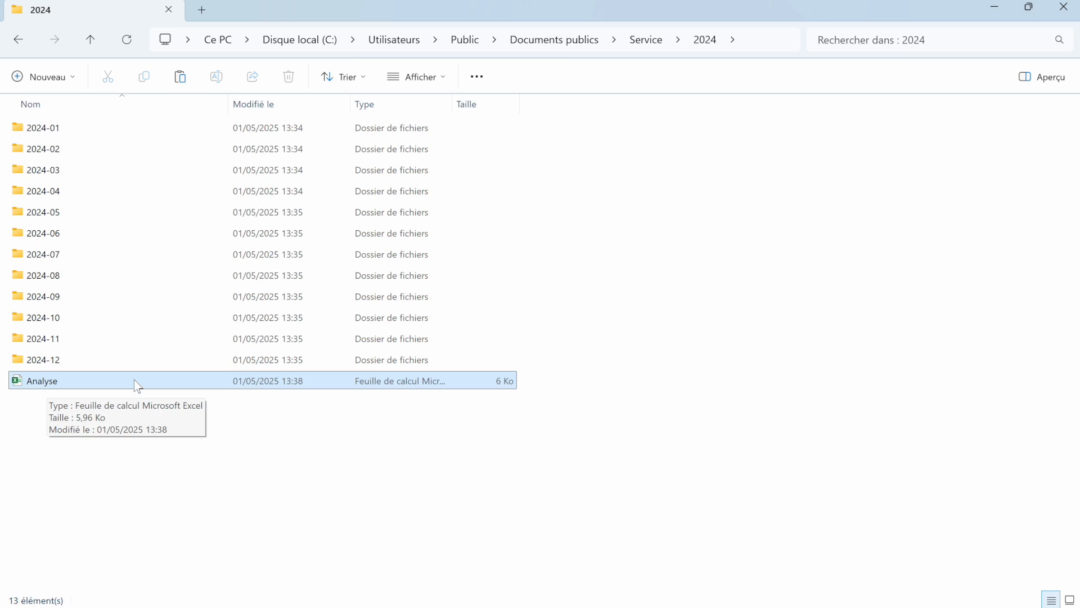
pyautogui.moveTo(55, 386)
pyautogui.doubleClick(54, 384)
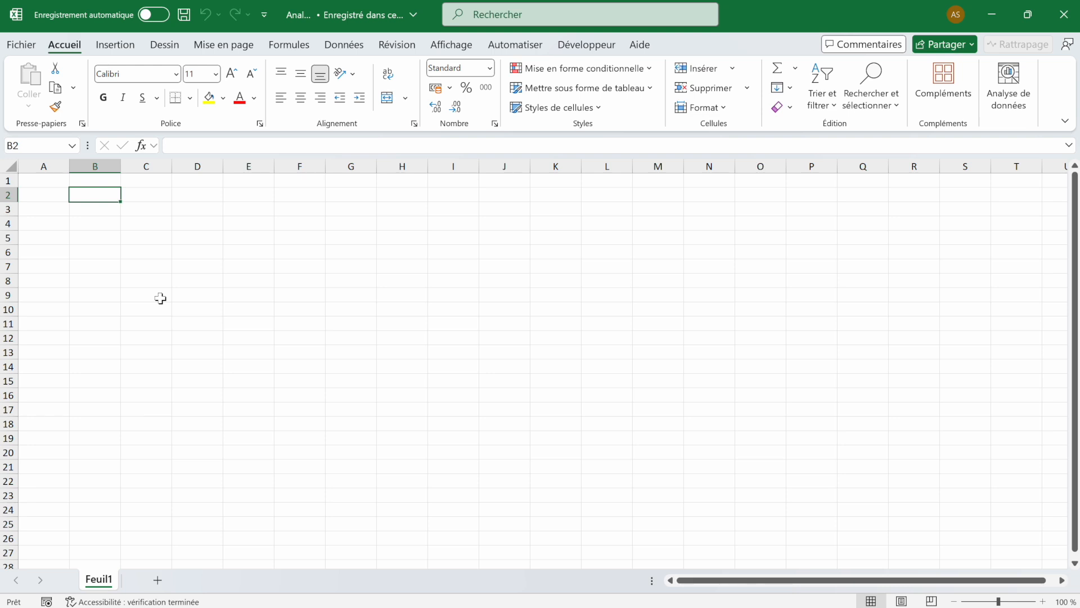
# - Enter a CELLULE formula in B2 with the "nomfichier" information type to return the workbook's full path
pyautogui.write('=cell')
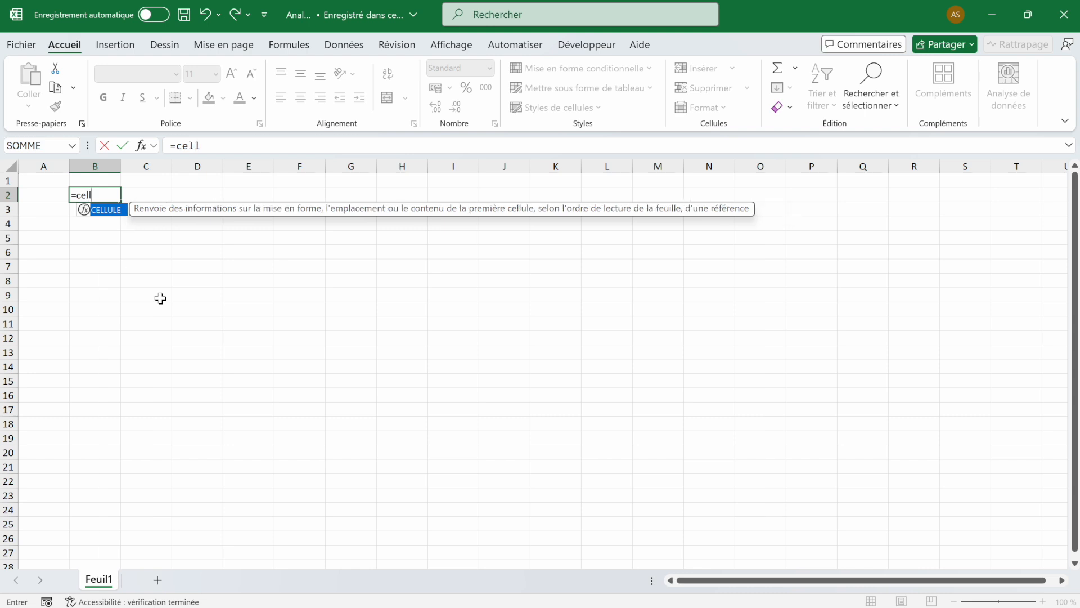
pyautogui.press('Tab')
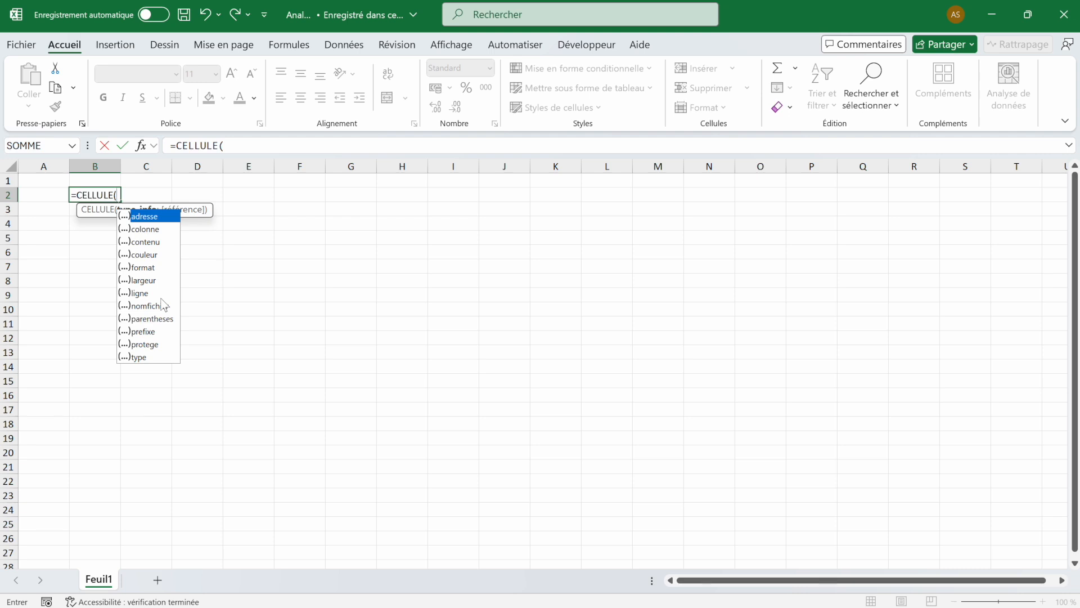
pyautogui.press('Down')
pyautogui.press('Down')
pyautogui.press('Down')
pyautogui.press('Down')
pyautogui.press('Down')
pyautogui.press('Down')
pyautogui.press('Down')
pyautogui.press('Down')
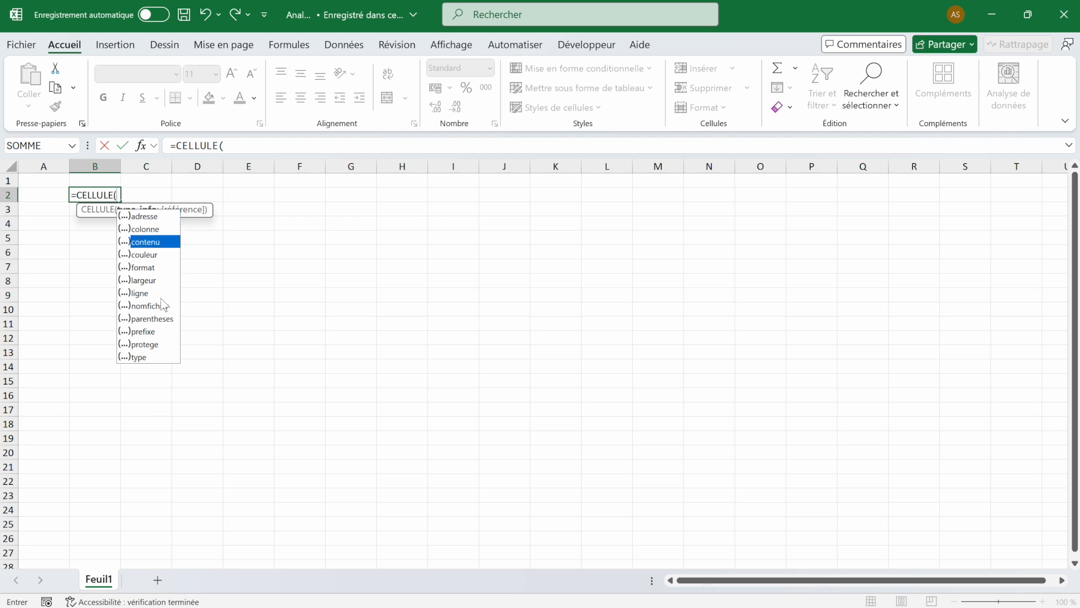
pyautogui.press('Up')
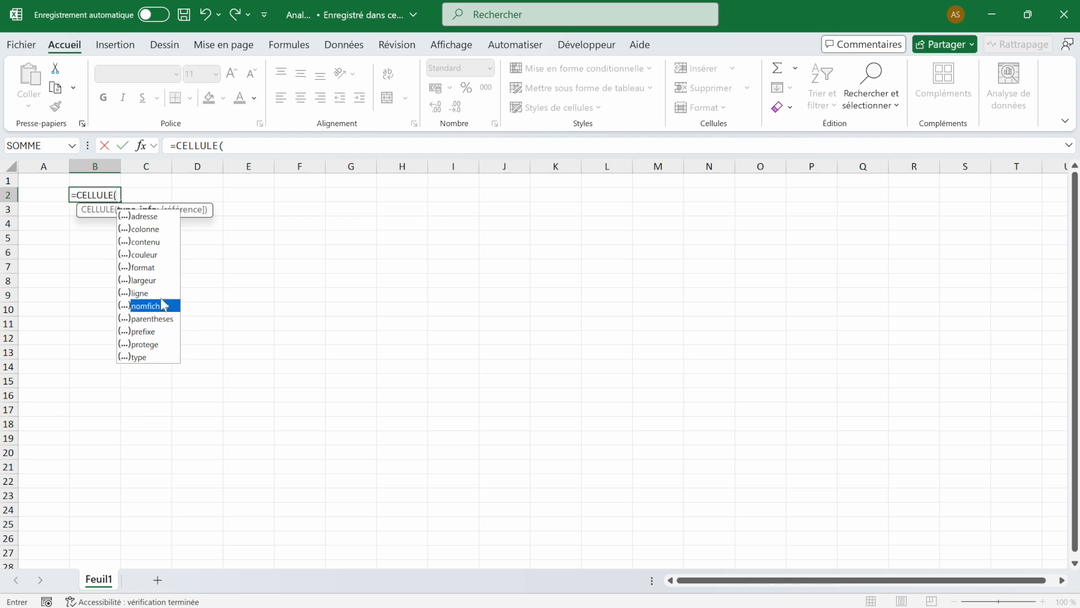
pyautogui.press('Tab')
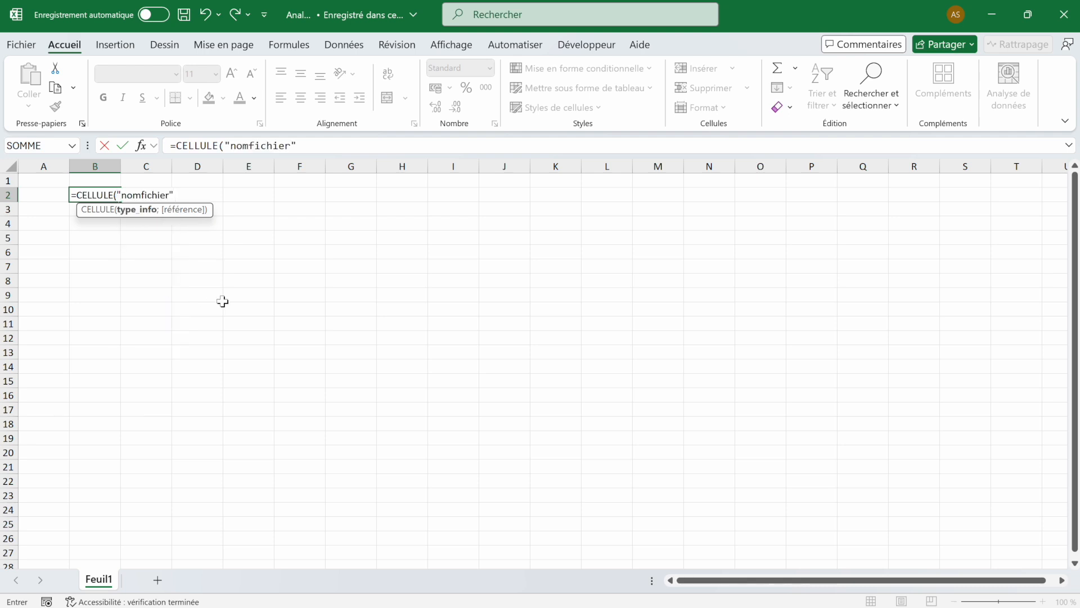
pyautogui.press('Return')
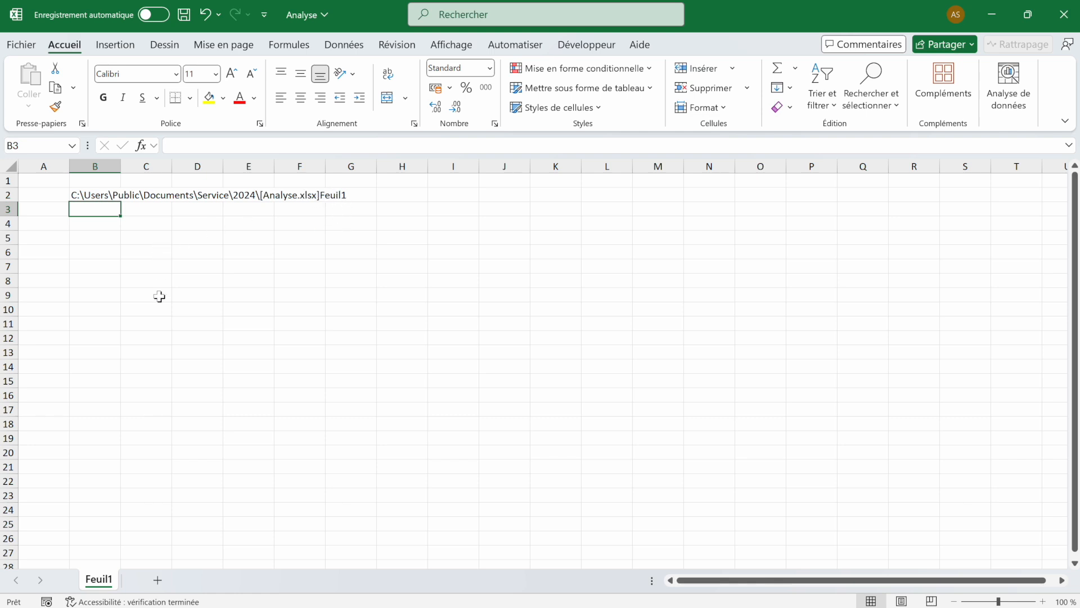
# - Wrap the B2 formula in FRACTIONNER.TEXTE with "\" as column delimiter to split the path into separate columns
pyautogui.press('Up')
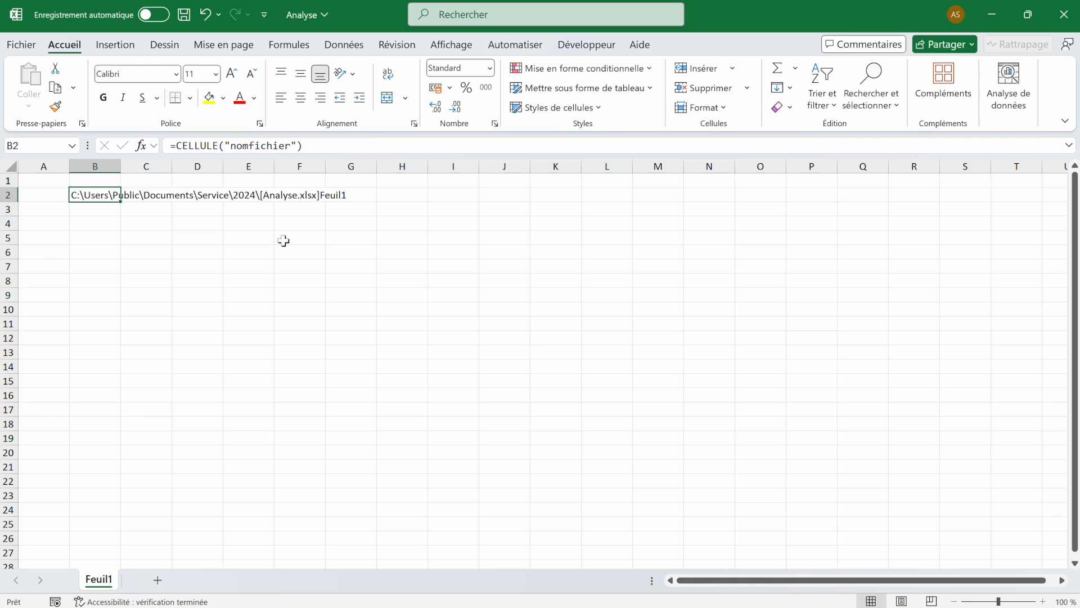
pyautogui.click(176, 145)
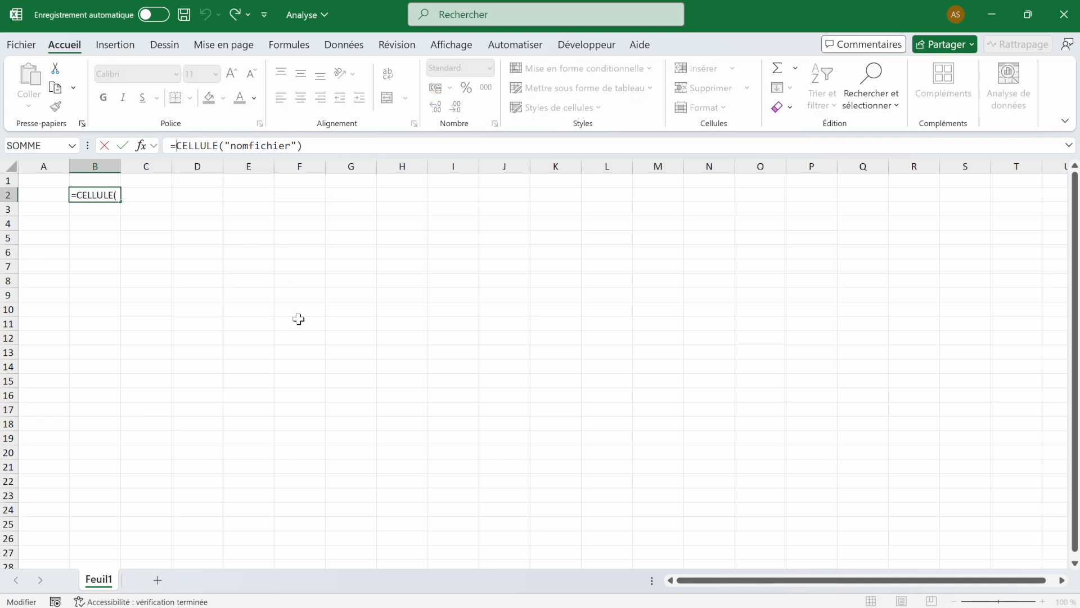
pyautogui.write('fract')
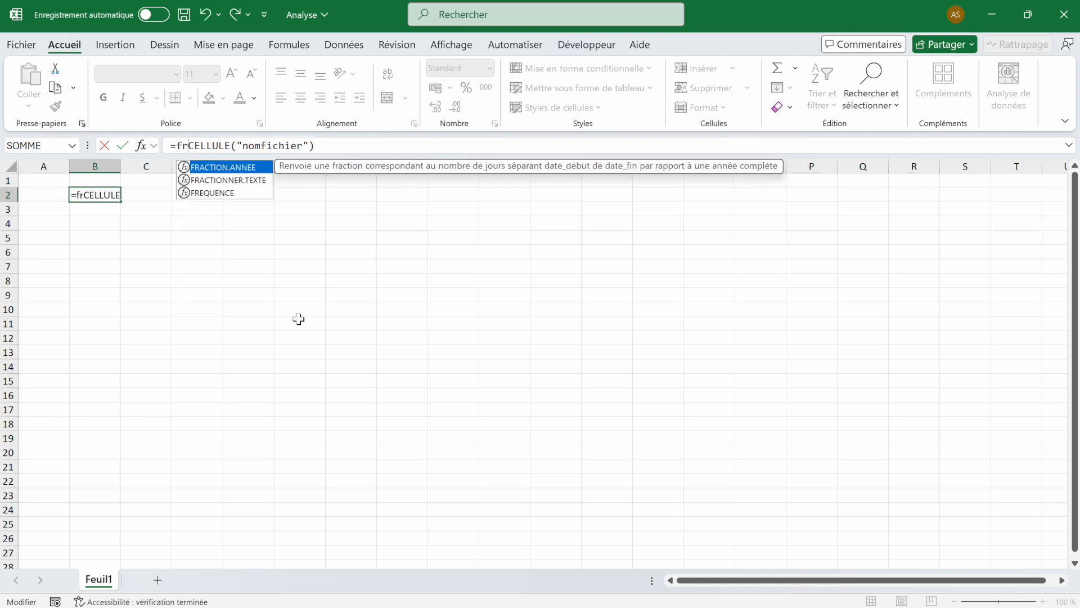
pyautogui.press('Down')
pyautogui.press('Tab')
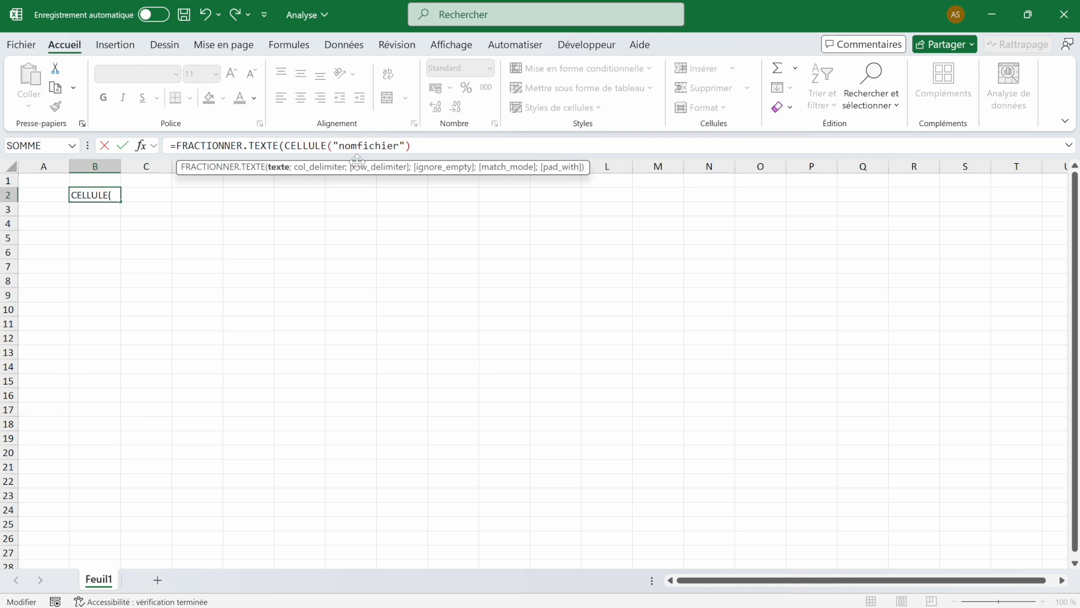
pyautogui.click(420, 145)
pyautogui.write(';')
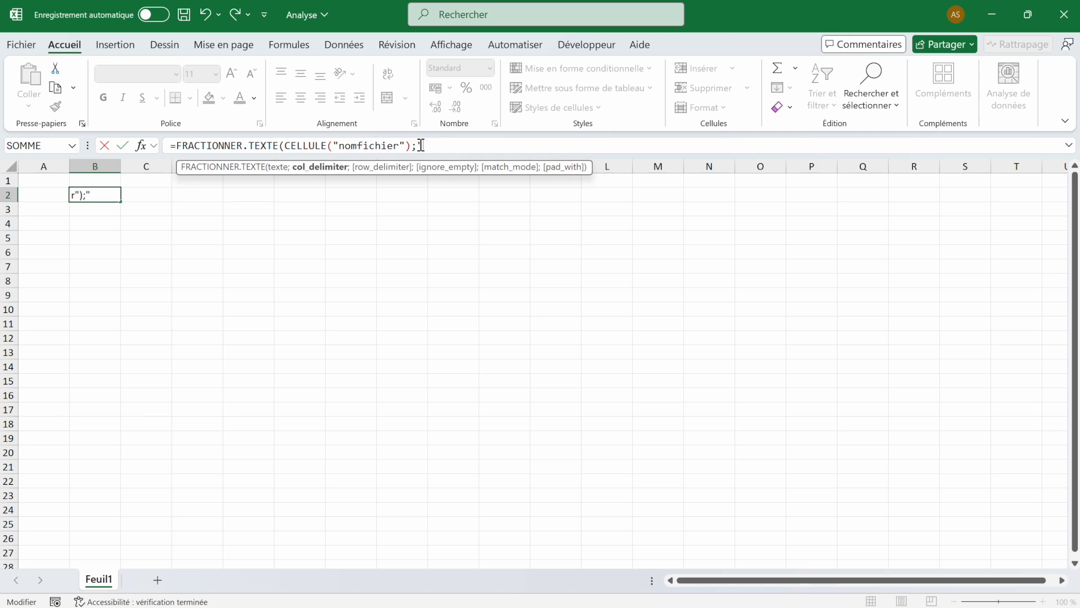
pyautogui.write('"\\")')
pyautogui.press('Return')
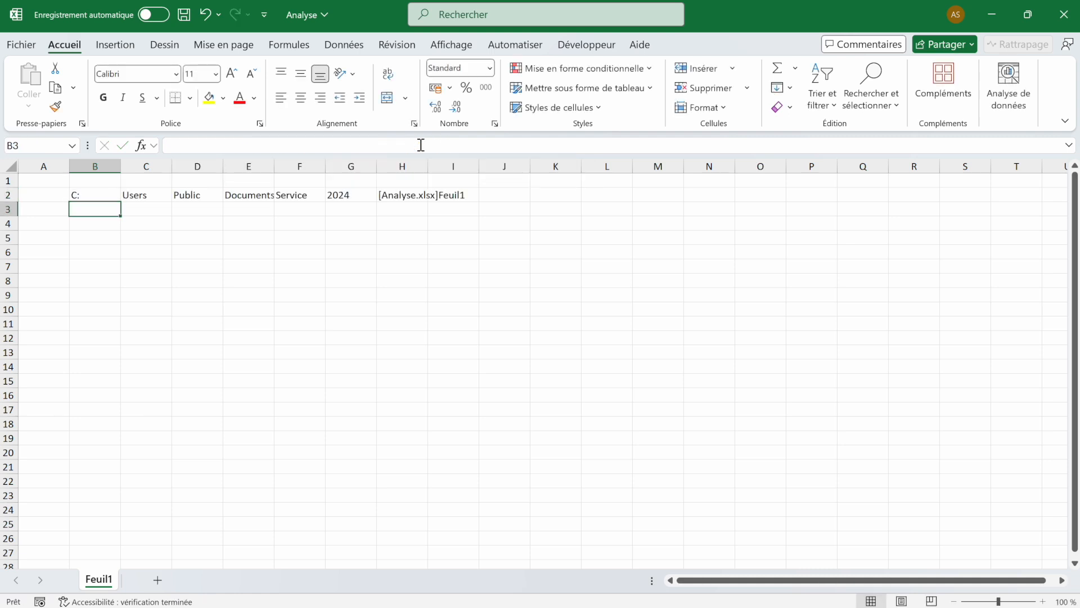
# - Examine the path segments spilled across row 2, from the drive in B2 to the file and sheet name in H2
pyautogui.click(81, 195)
pyautogui.press('Right')
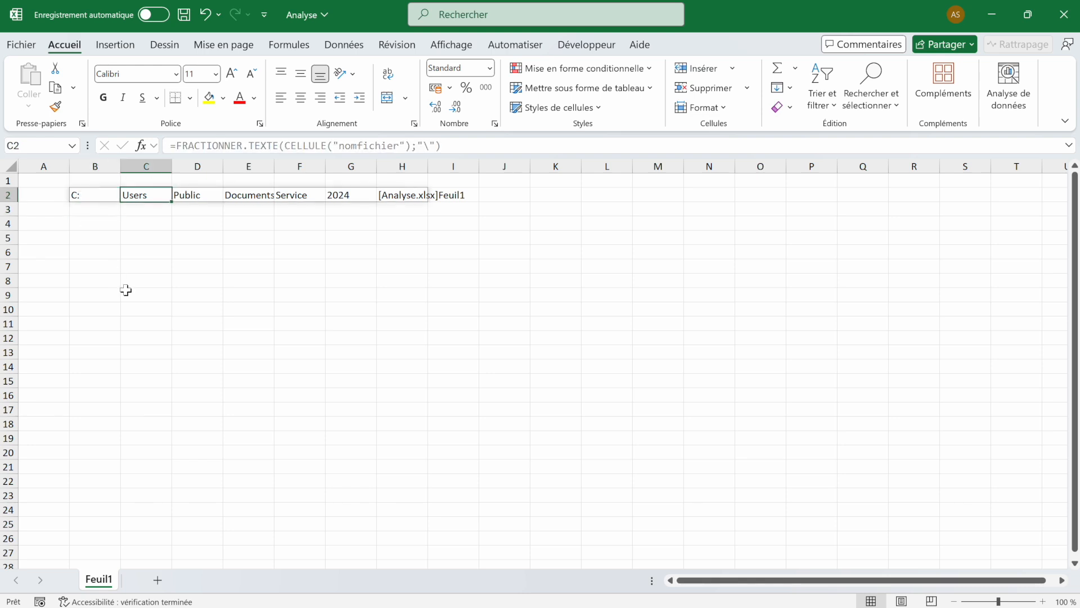
pyautogui.press('Right')
pyautogui.press('Right')
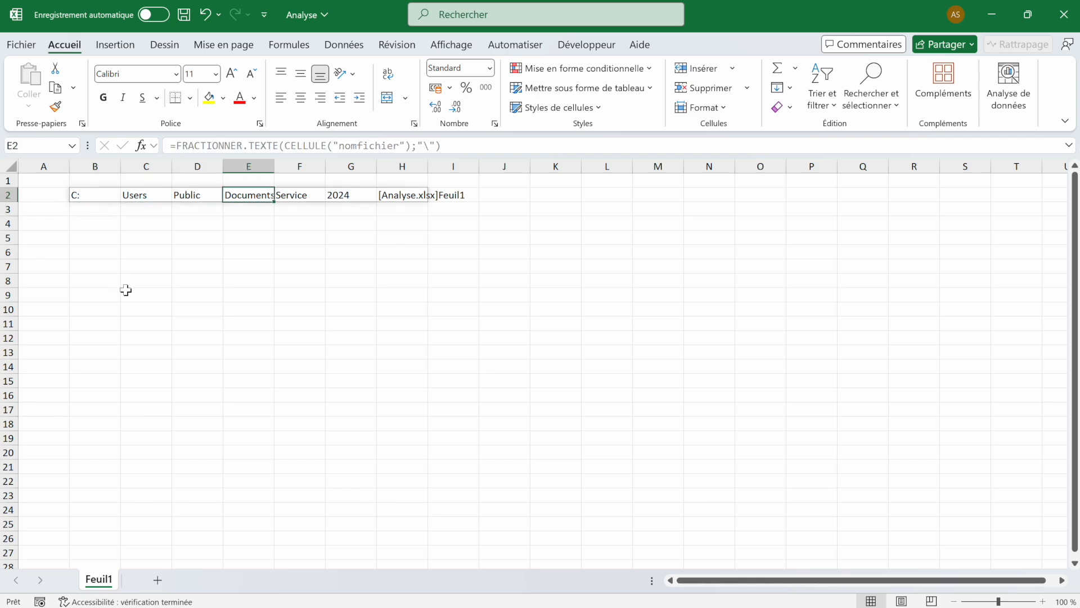
pyautogui.press('Right')
pyautogui.press('Right')
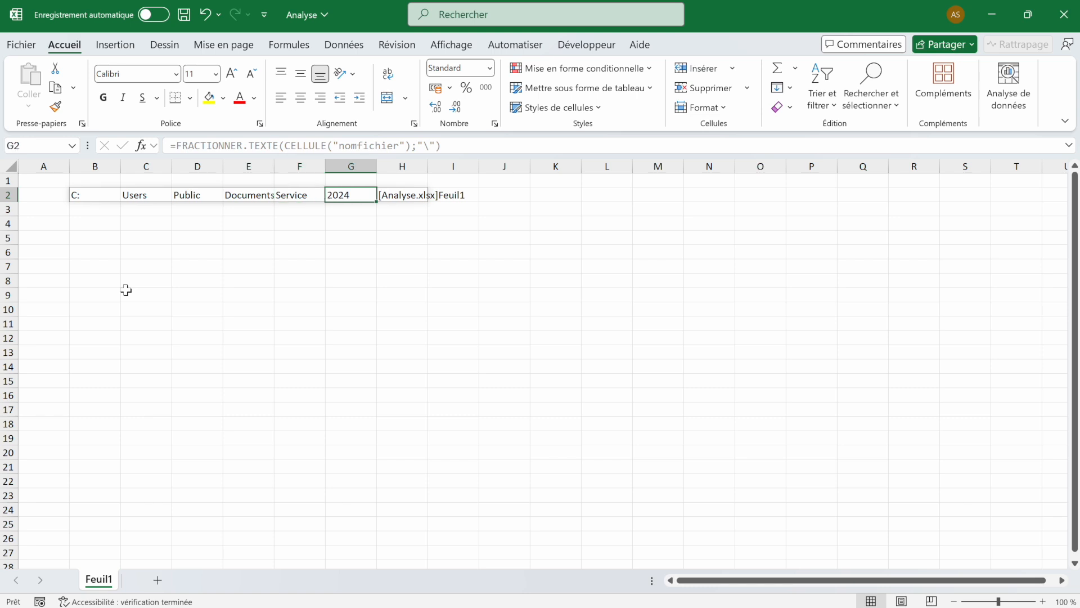
pyautogui.press('Right')
pyautogui.press('Left')
pyautogui.press('Left')
pyautogui.press('Left')
pyautogui.press('Left')
pyautogui.press('Left')
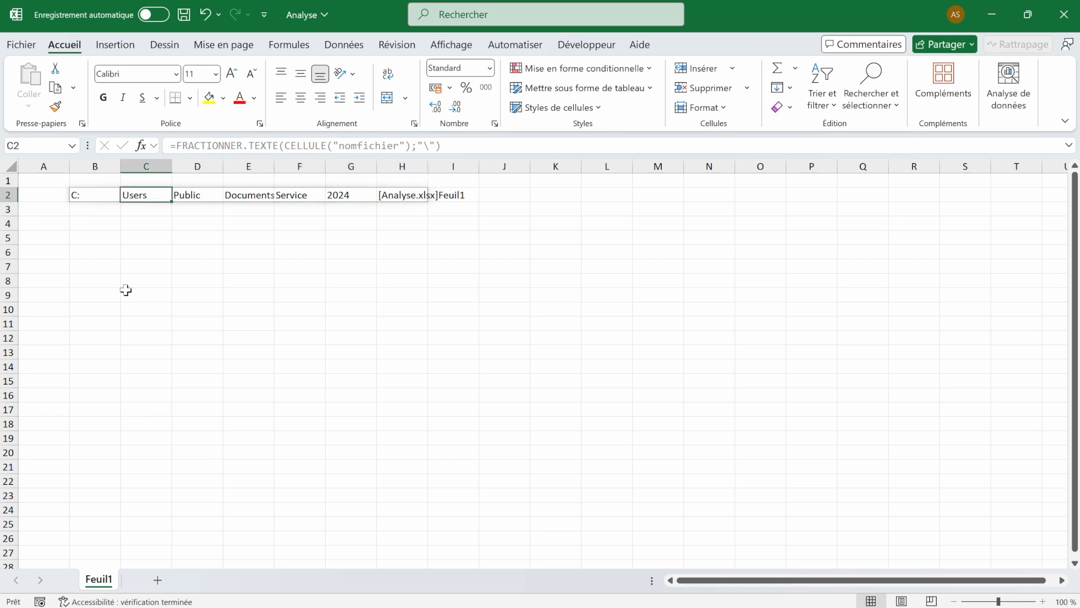
pyautogui.press('Left')
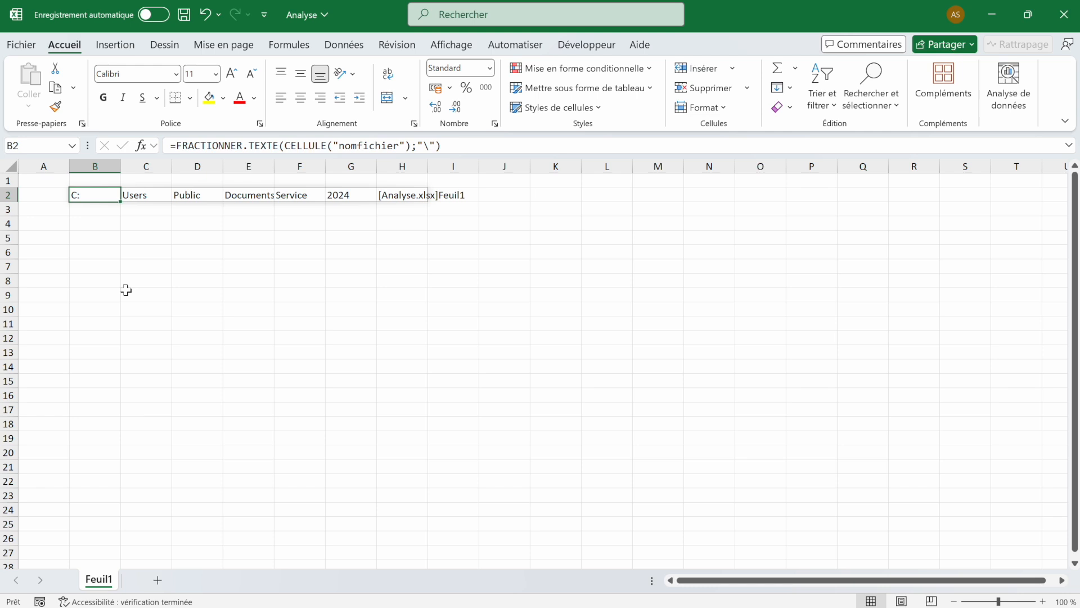
pyautogui.press('Right')
pyautogui.press('Right')
pyautogui.press('Right')
pyautogui.press('Right')
pyautogui.press('Right')
pyautogui.press('Right')
pyautogui.press('Right')
pyautogui.press('Left')
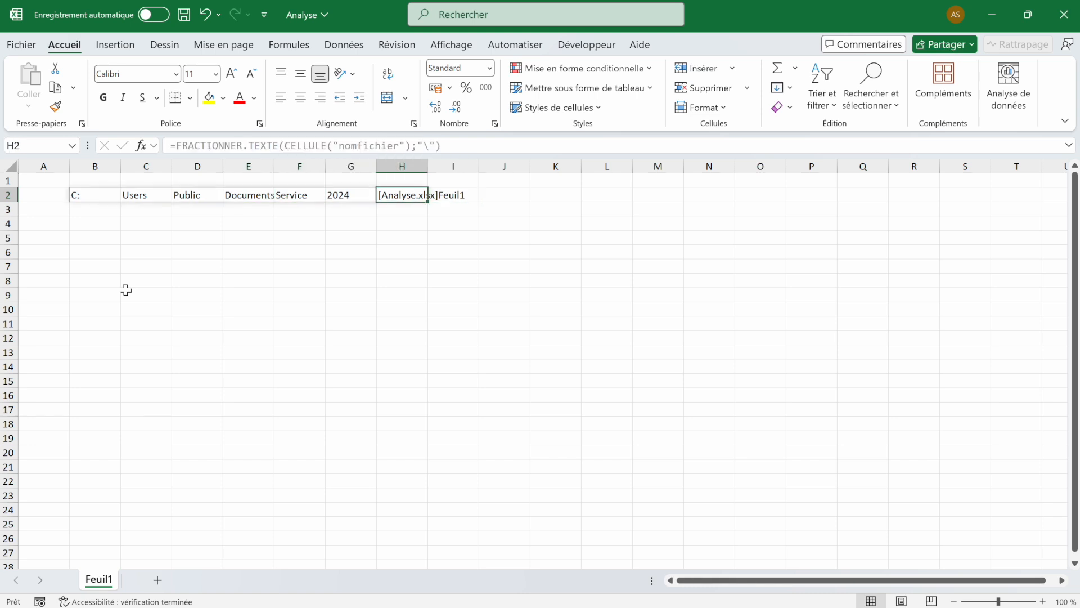
pyautogui.press('Left')
pyautogui.press('Left')
pyautogui.press('Left')
pyautogui.press('Left')
pyautogui.press('Left')
pyautogui.press('Left')
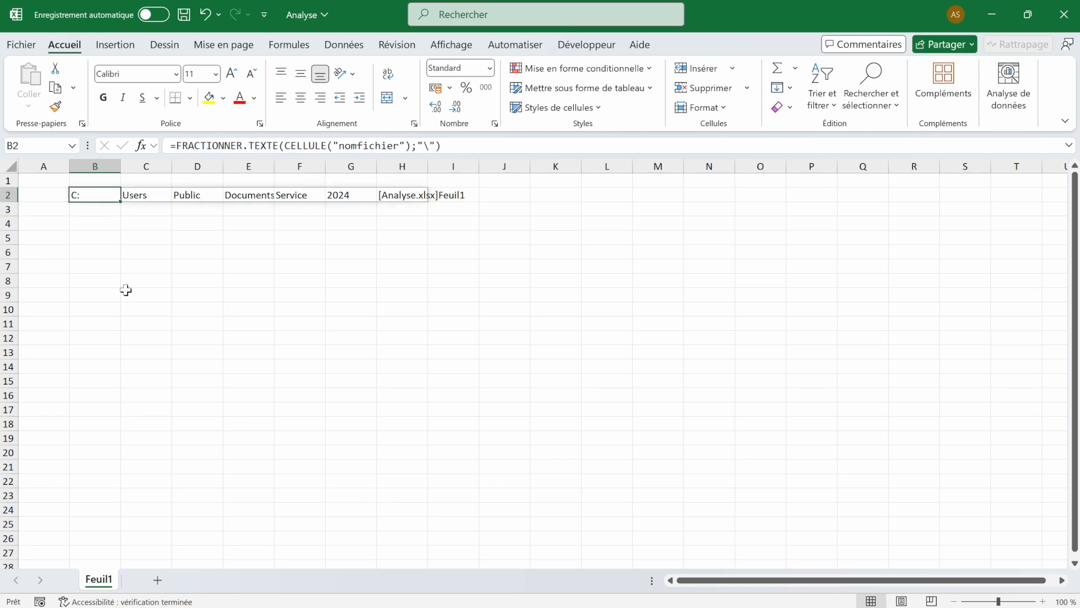
pyautogui.press('Right')
pyautogui.press('Right')
pyautogui.press('Left')
pyautogui.press('Right')
pyautogui.press('Right')
pyautogui.press('Right')
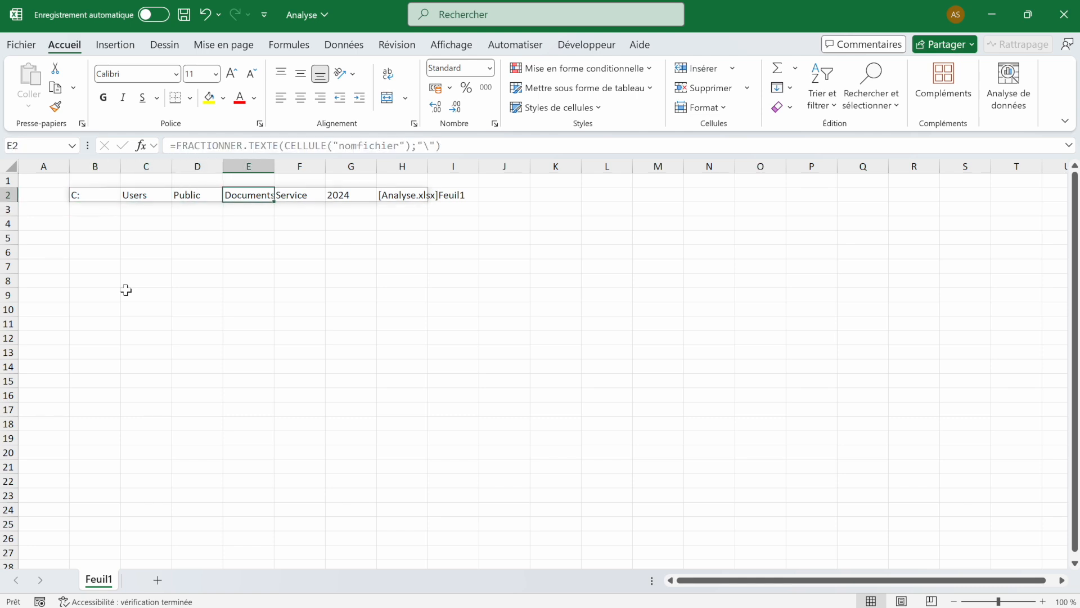
pyautogui.press('Right')
pyautogui.press('Right')
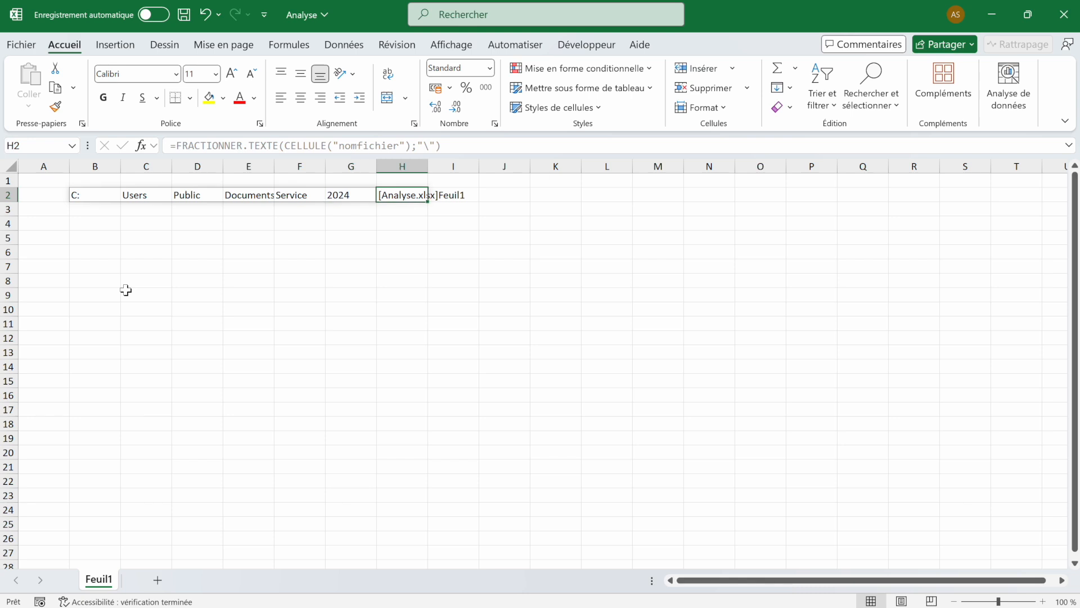
pyautogui.press('Left')
pyautogui.press('Left')
pyautogui.press('Left')
pyautogui.press('Left')
pyautogui.press('Left')
pyautogui.press('Left')
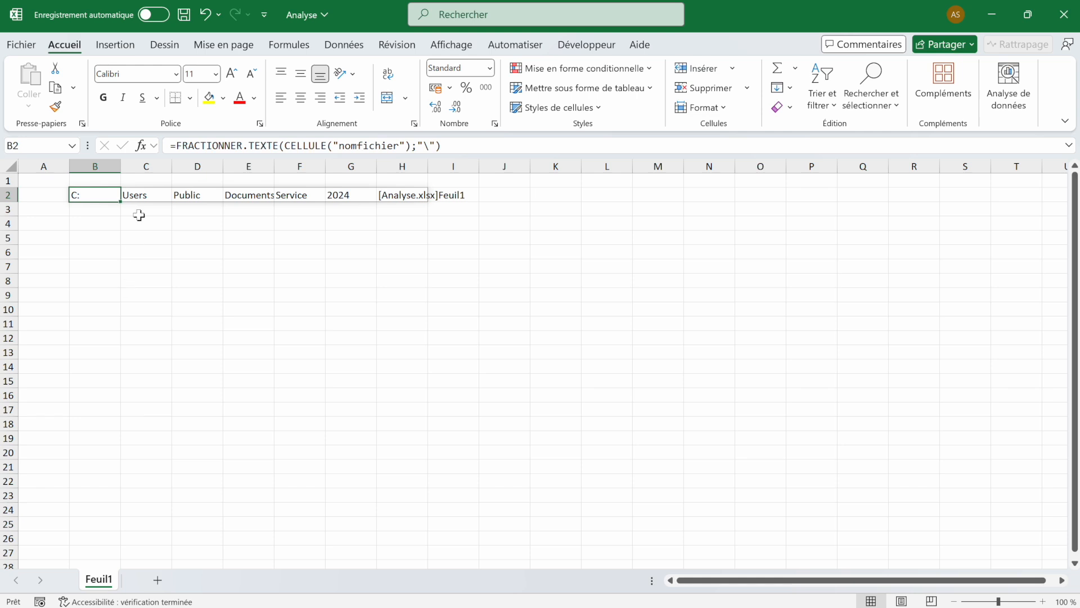
# - Wrap the B2 formula in EXCLURE with the rows argument empty and columns set to -1 to drop the last segment
pyautogui.click(177, 146)
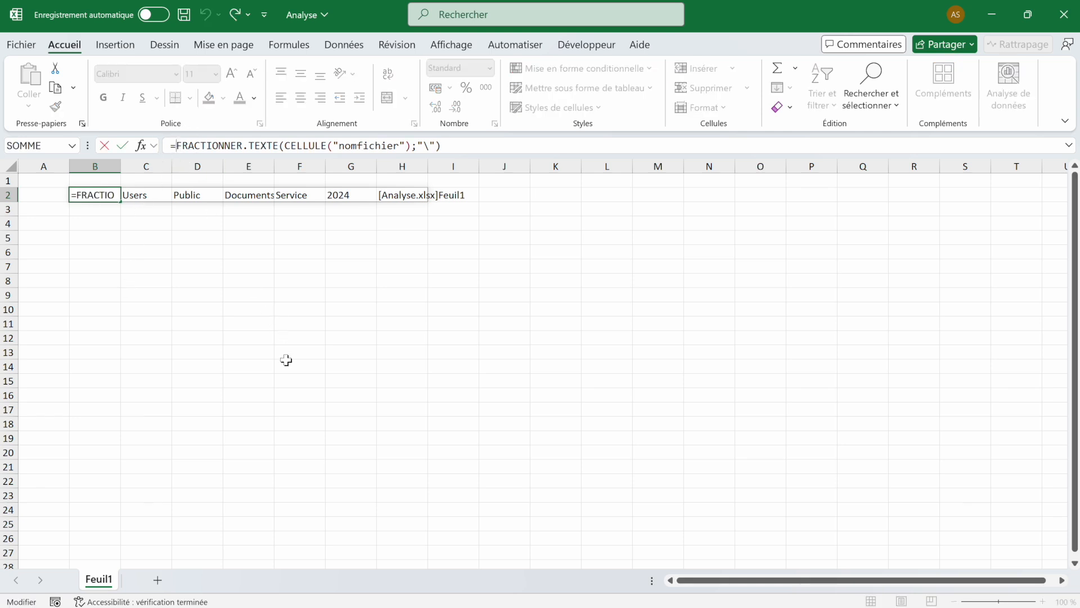
pyautogui.write('excl')
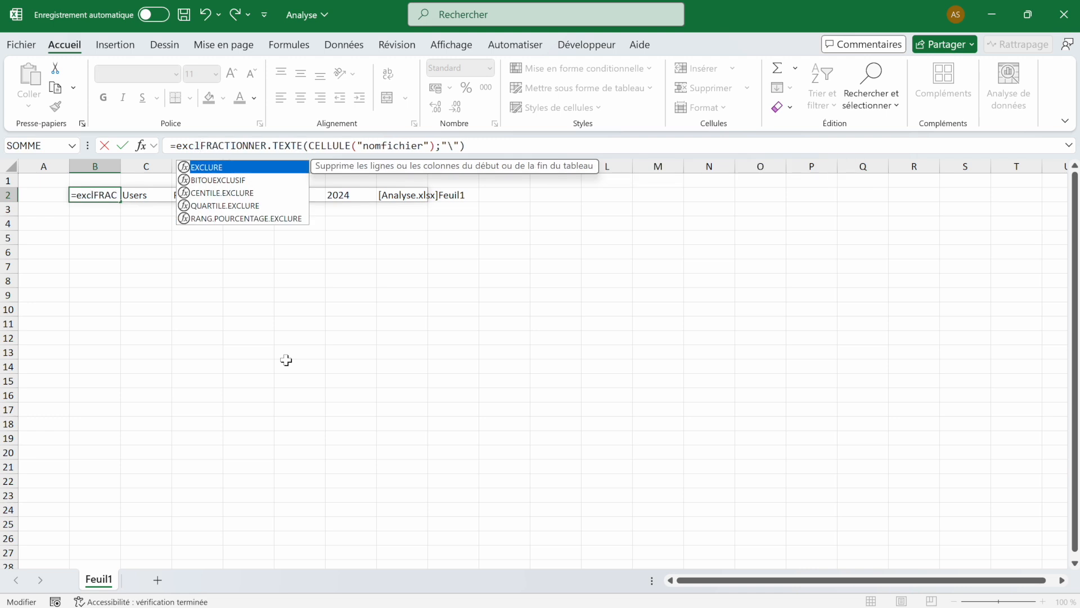
pyautogui.press('Tab')
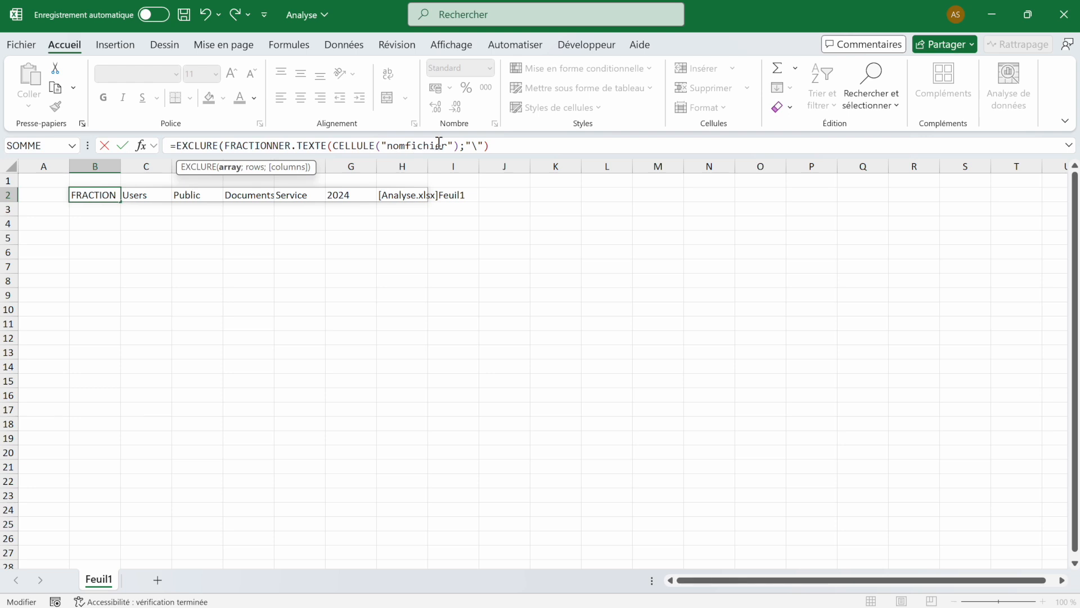
pyautogui.click(504, 143)
pyautogui.write(';')
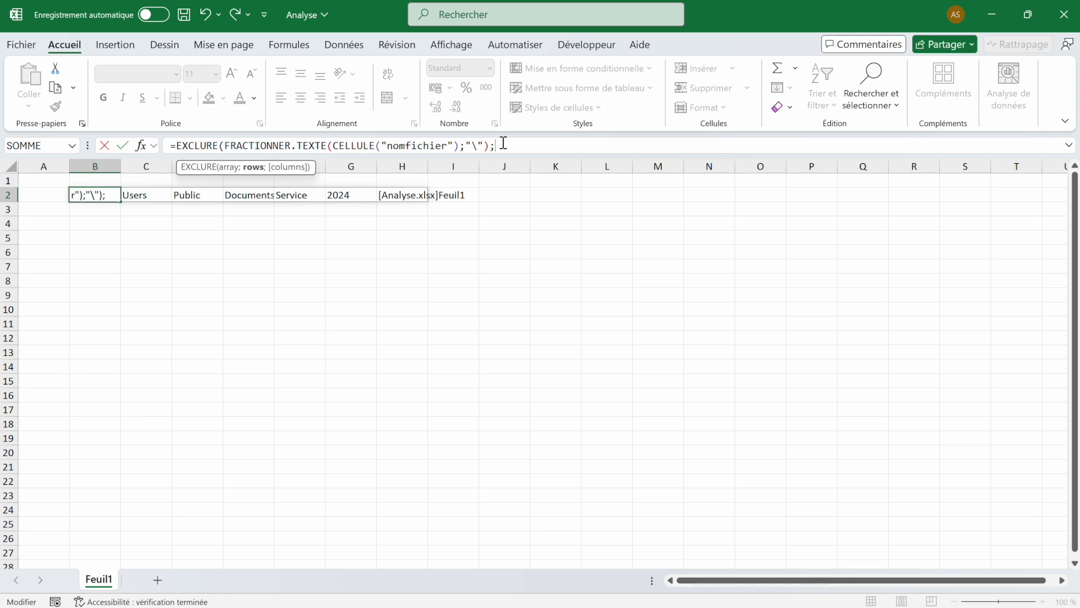
pyautogui.write(';')
pyautogui.write('1)')
pyautogui.press('Return')
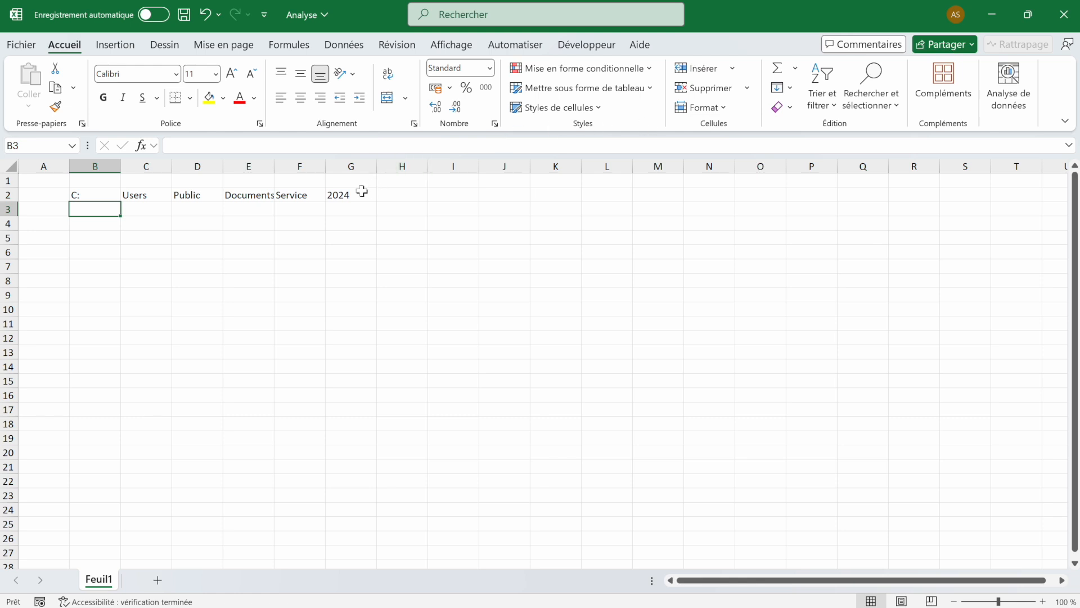
pyautogui.click(340, 193)
pyautogui.click(399, 193)
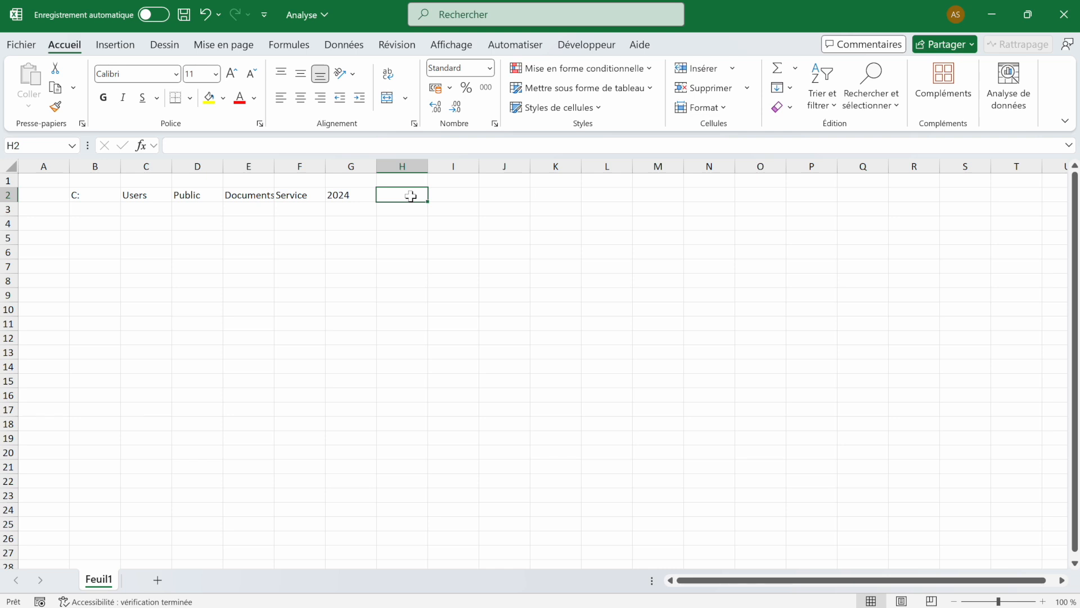
pyautogui.click(99, 191)
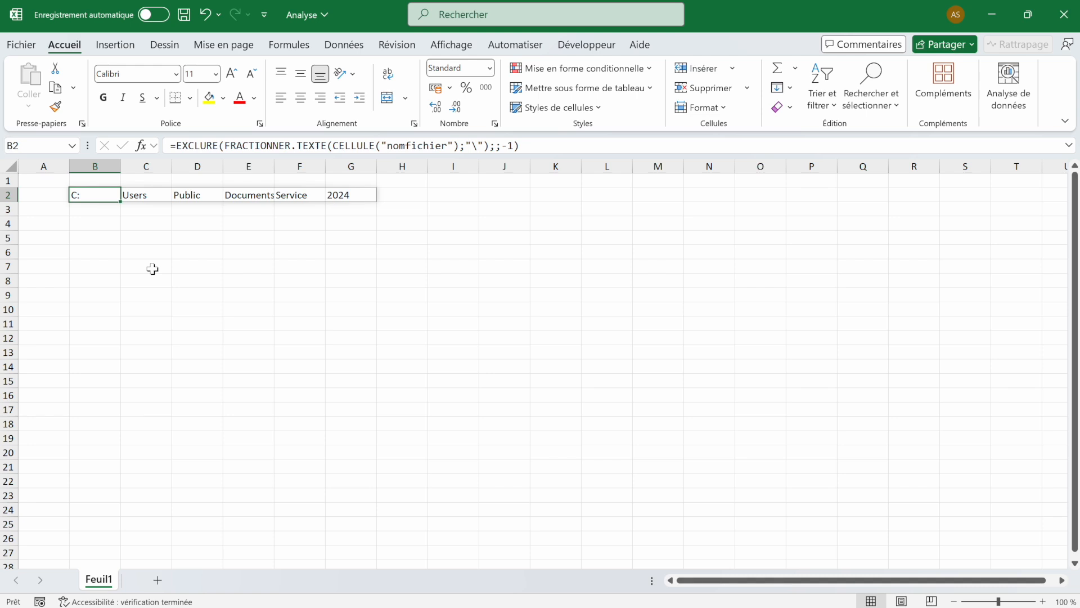
# - Wrap the B2 formula in JOINDRE.TEXTE with "\" as delimiter and VRAI to ignore empty cells, rejoining the path segments
pyautogui.click(177, 146)
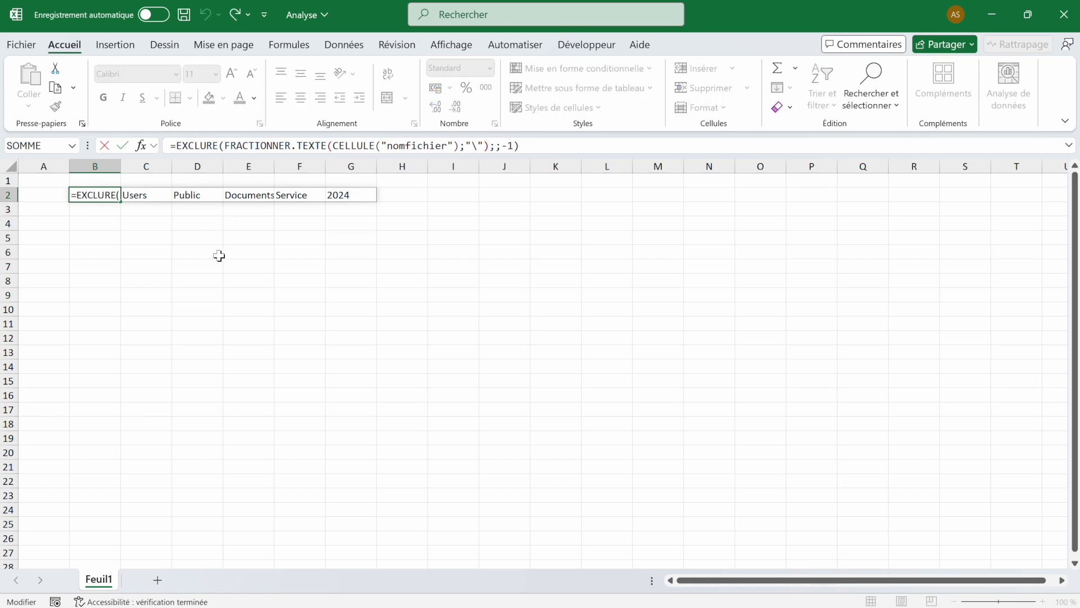
pyautogui.write('joind')
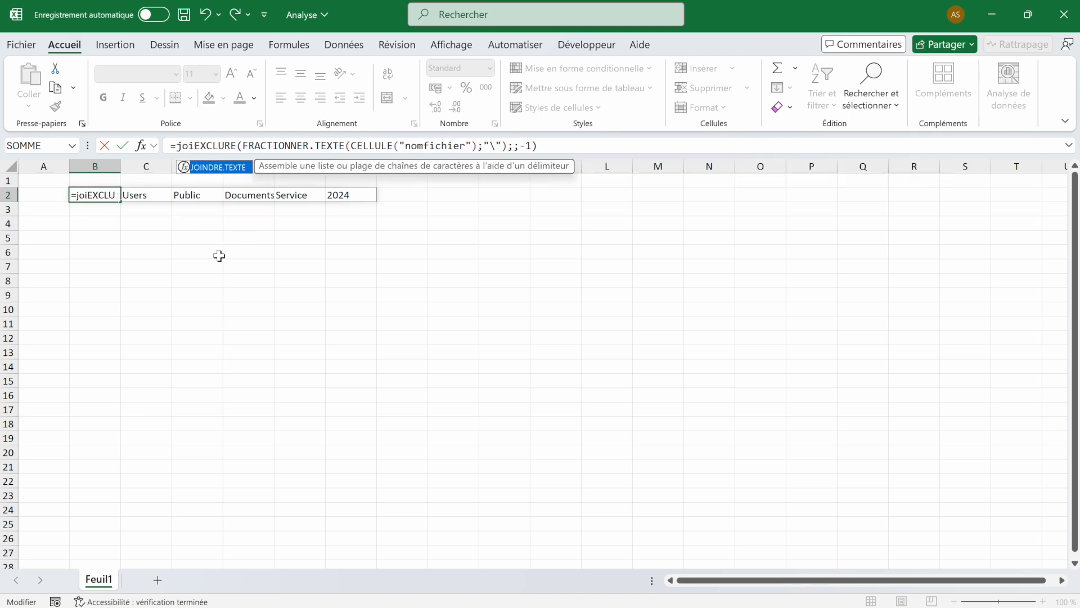
pyautogui.press('Tab')
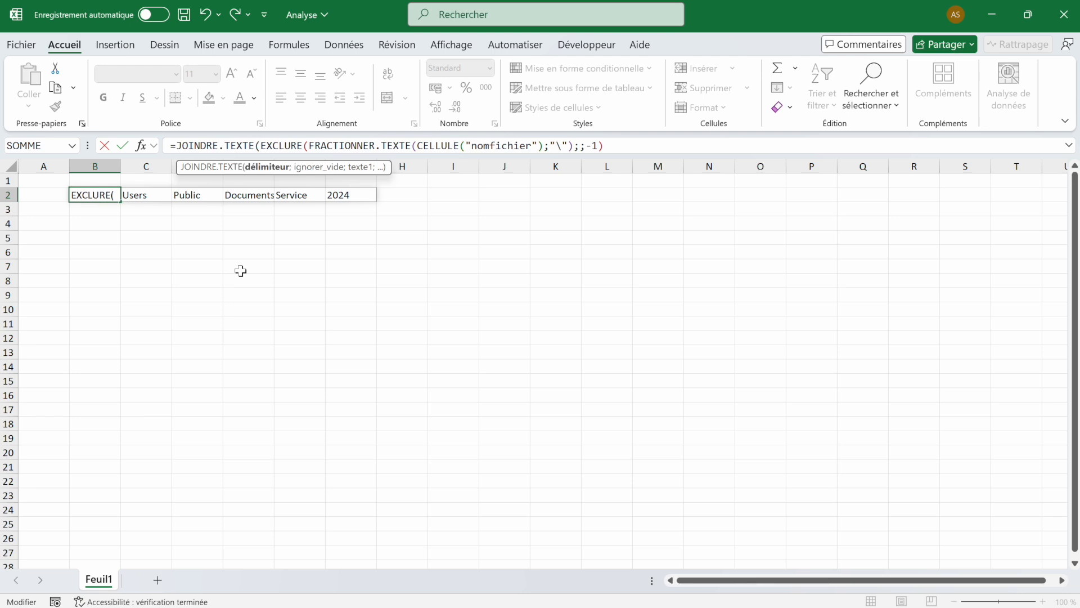
pyautogui.write('"')
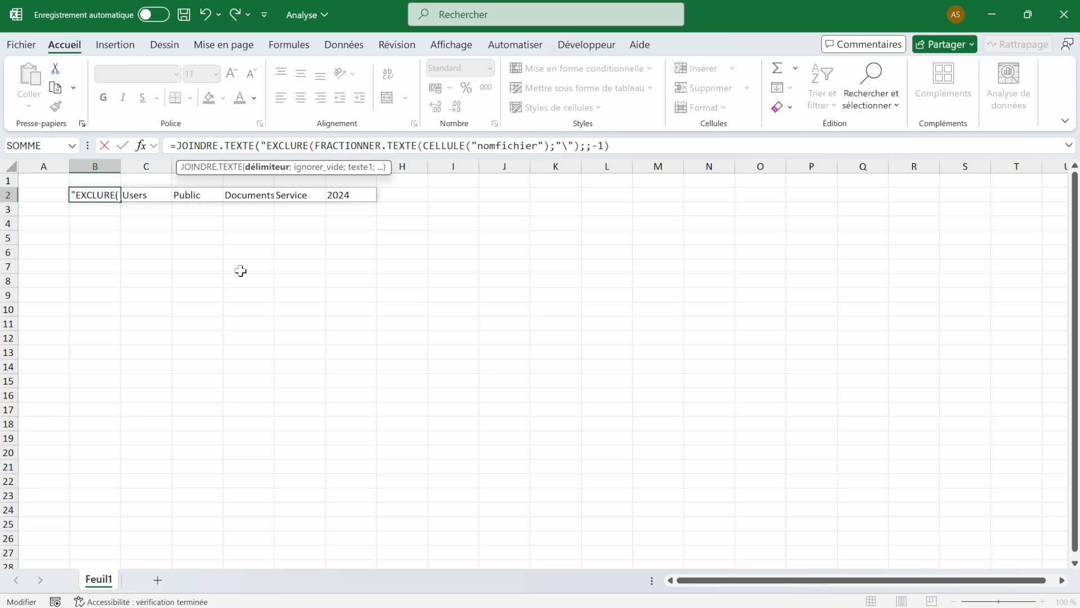
pyautogui.write('\\"')
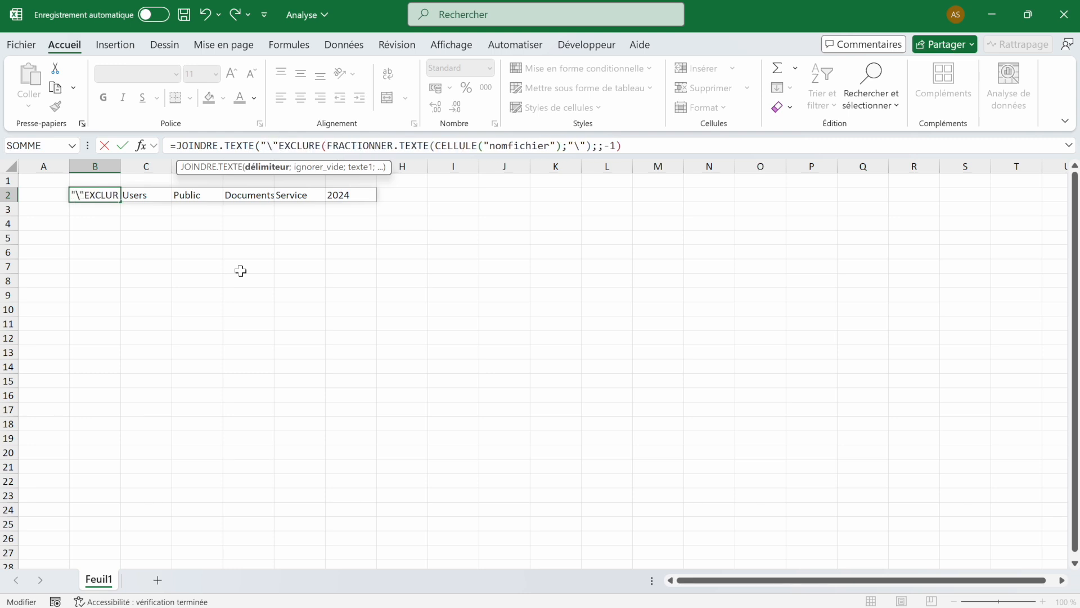
pyautogui.write(';')
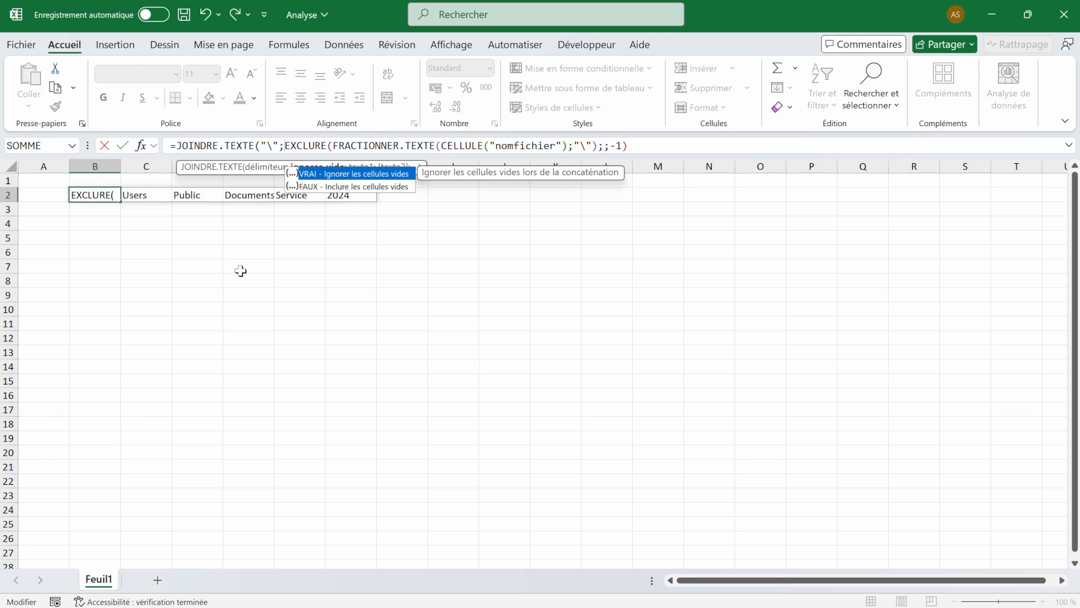
pyautogui.press('Tab')
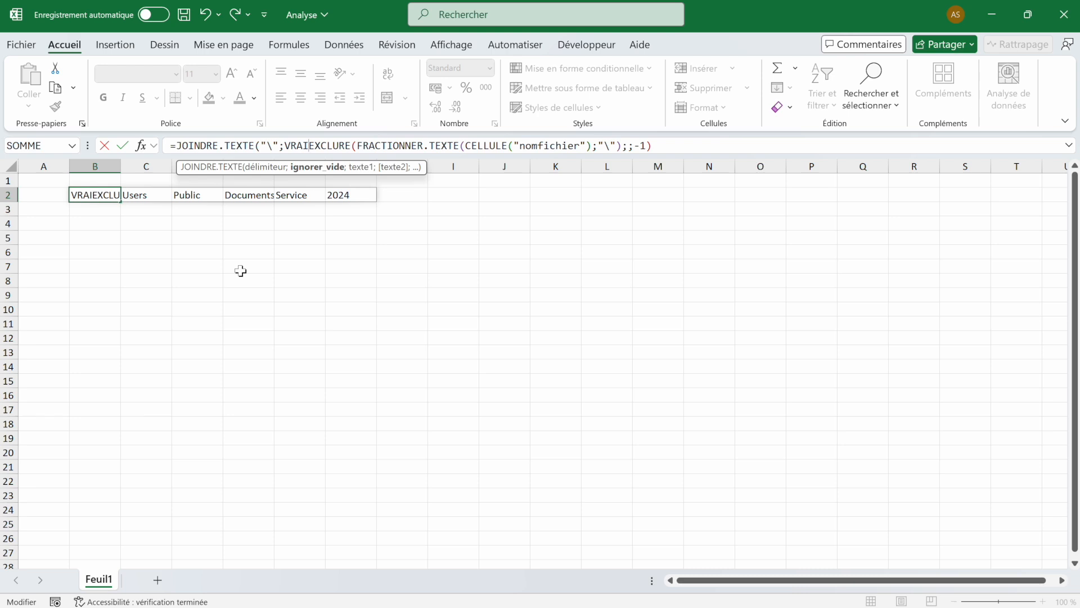
pyautogui.write(';')
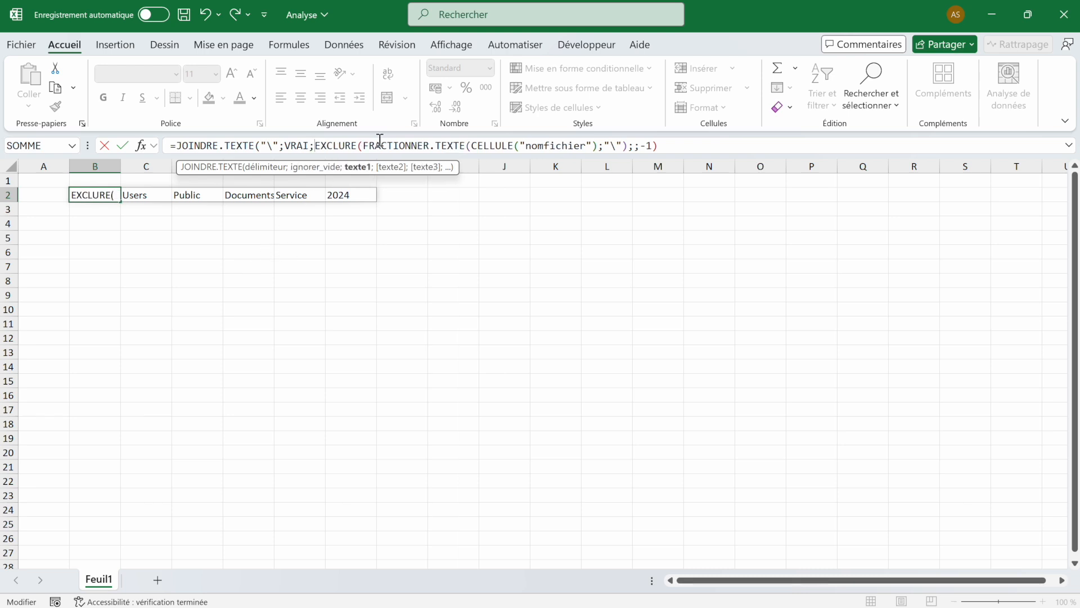
pyautogui.click(686, 145)
pyautogui.write(')')
pyautogui.press('Return')
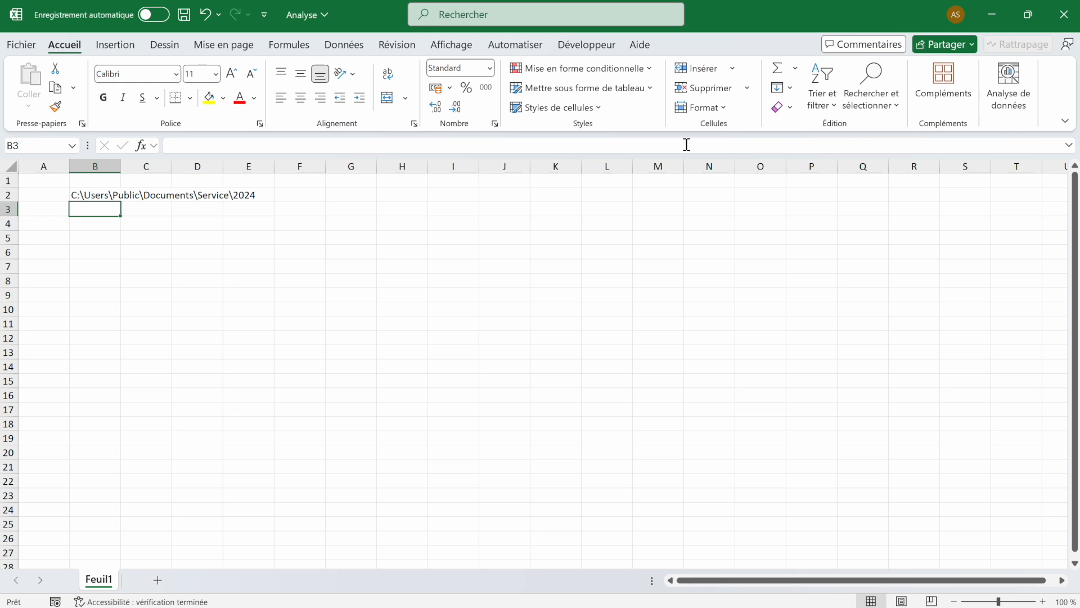
# - Wrap the B2 formula in CONCAT with "\" as the second text to append a trailing backslash to the folder path
pyautogui.press('Up')
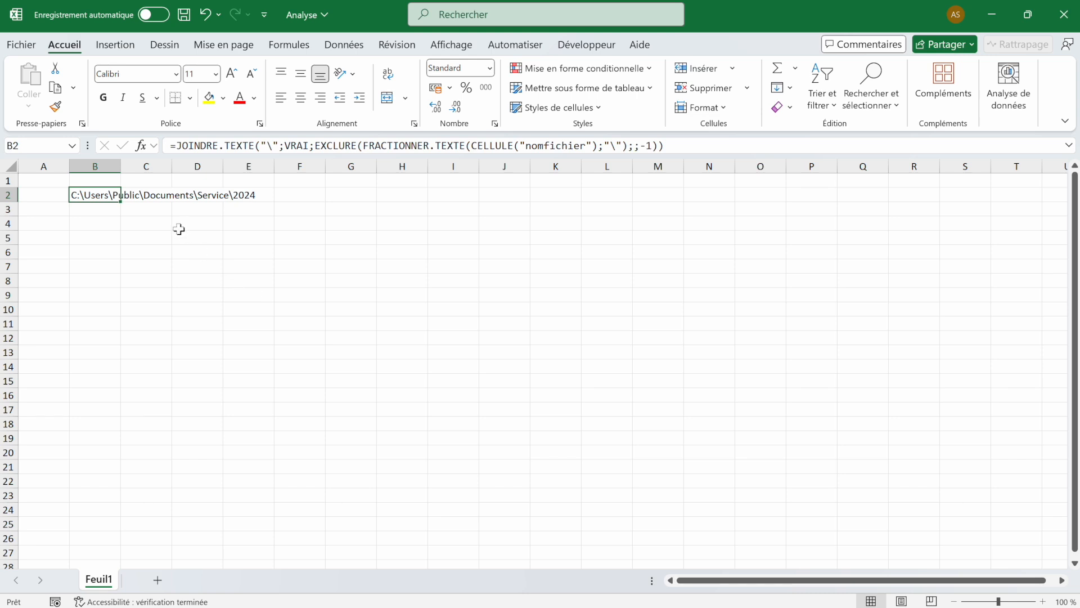
pyautogui.click(178, 146)
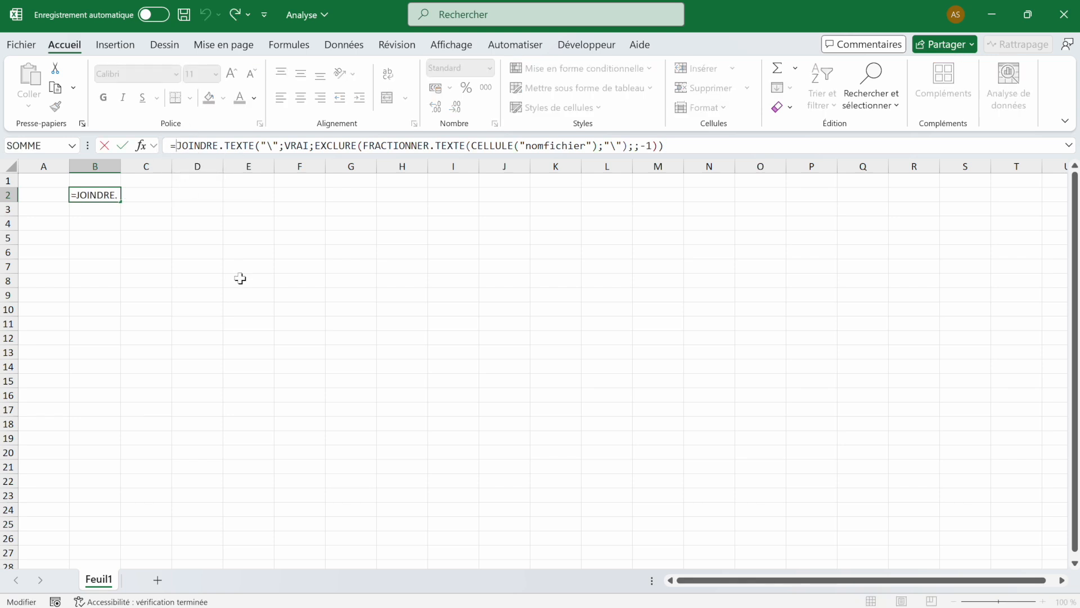
pyautogui.write('con')
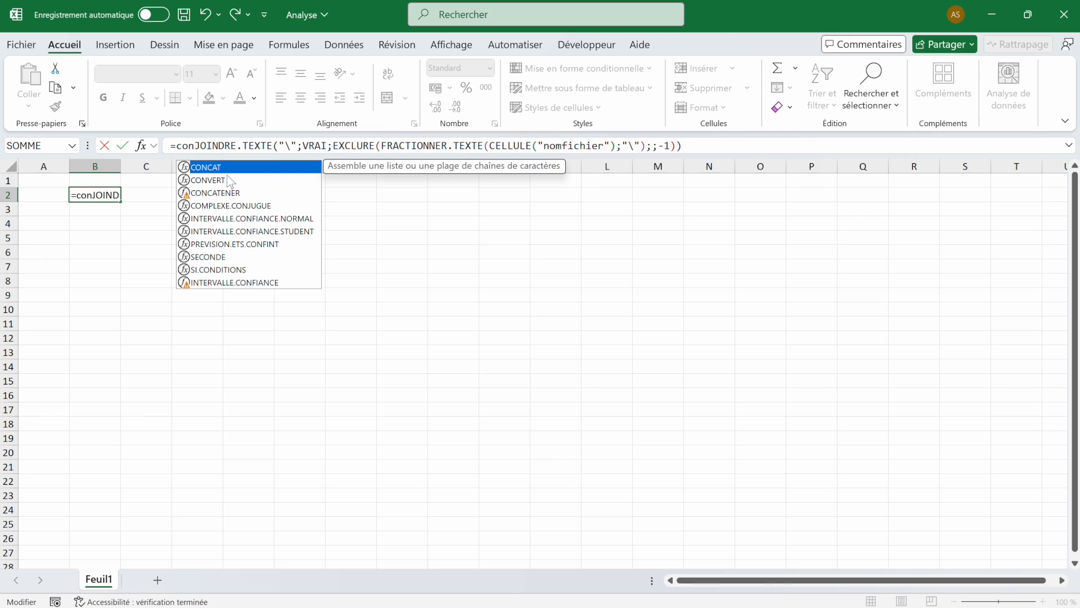
pyautogui.press('Tab')
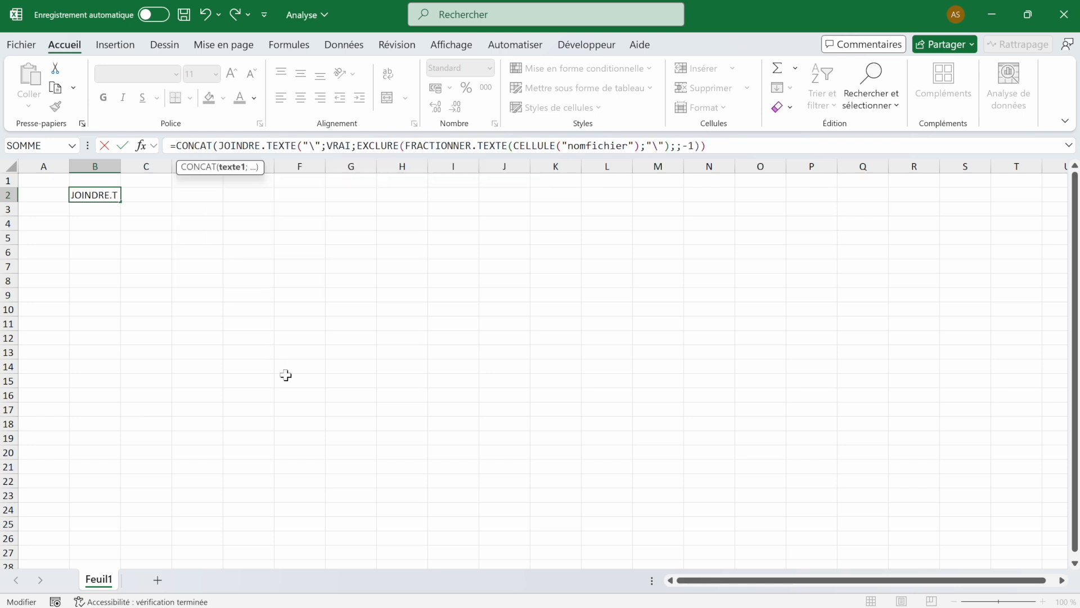
pyautogui.click(726, 148)
pyautogui.write(';"')
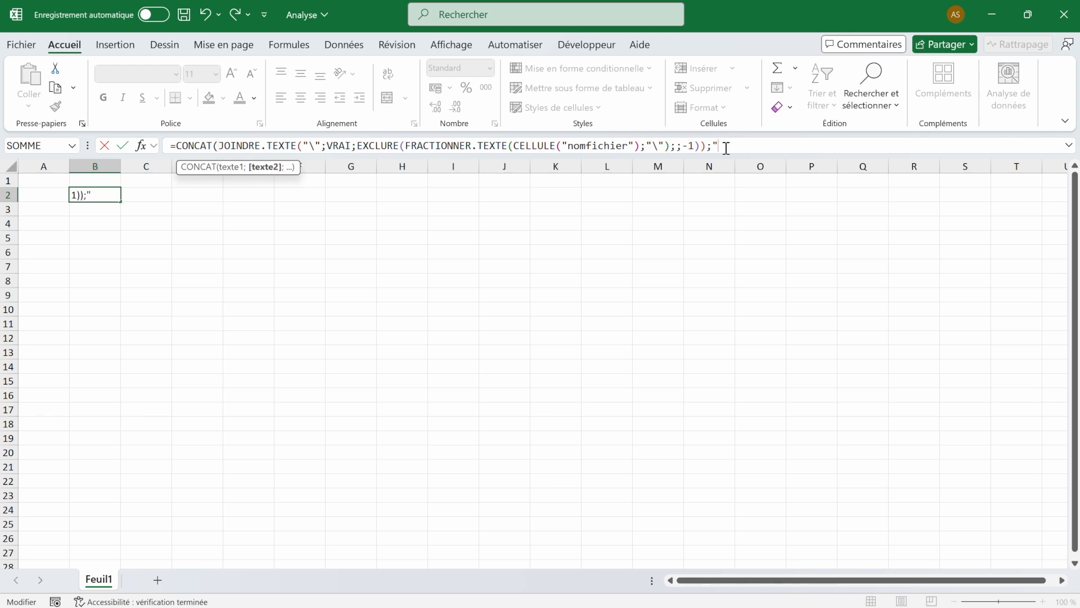
pyautogui.write('\\")')
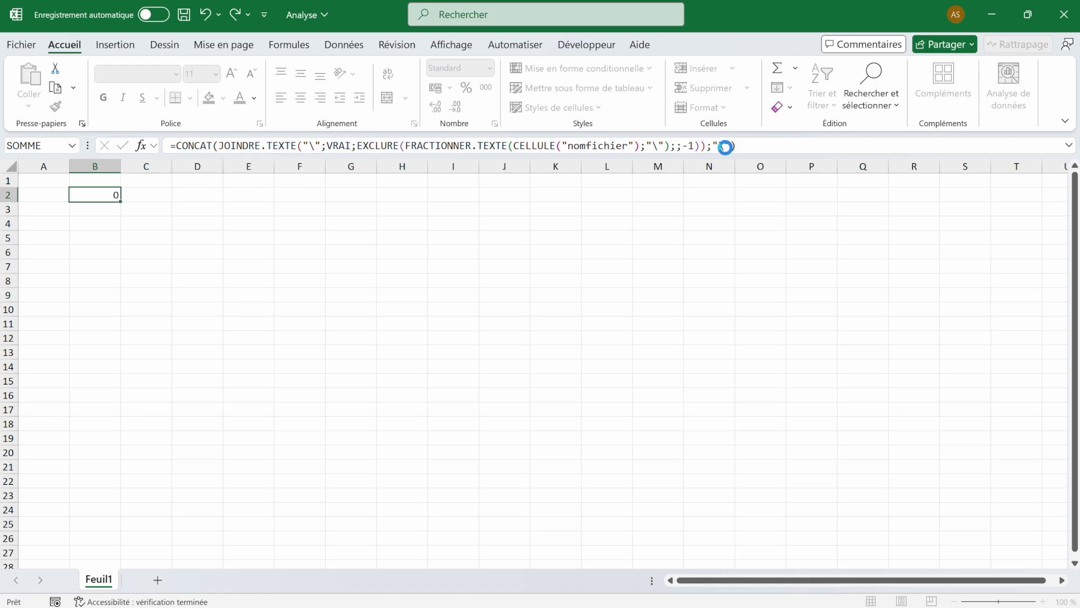
pyautogui.press('Return')
pyautogui.click(148, 238)
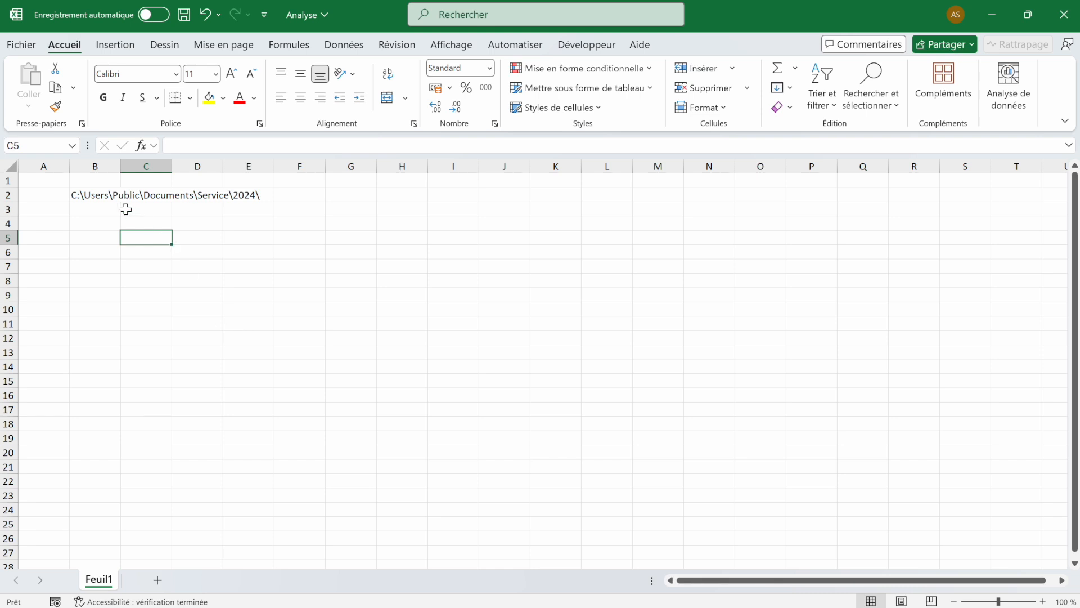
pyautogui.click(85, 194)
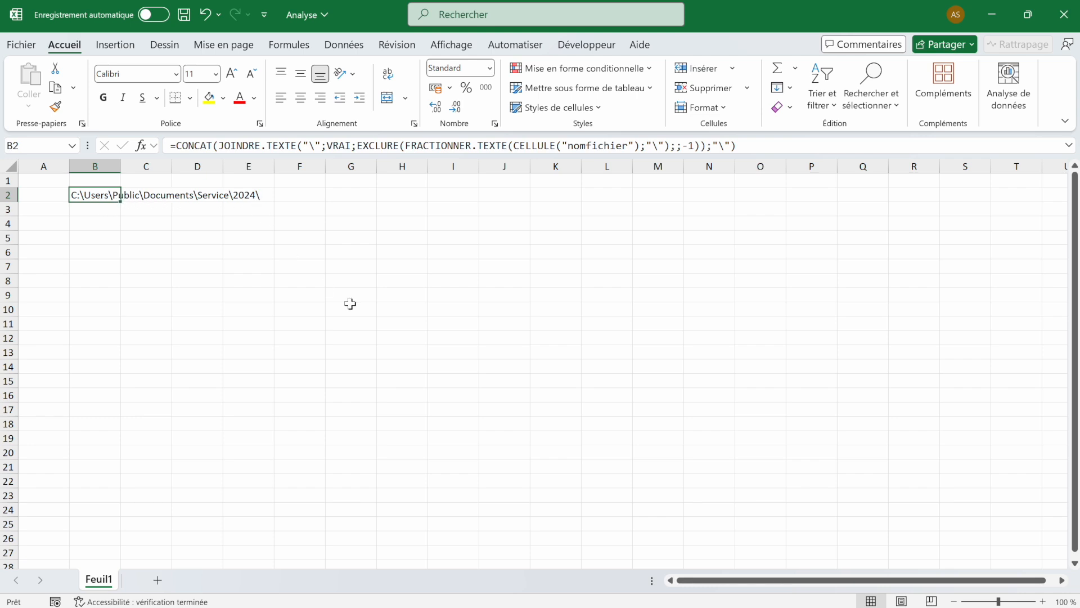
# - Check the 2024 folder in File Explorer, then return to Excel to save and close the Analyse workbook
pyautogui.click(591, 607)
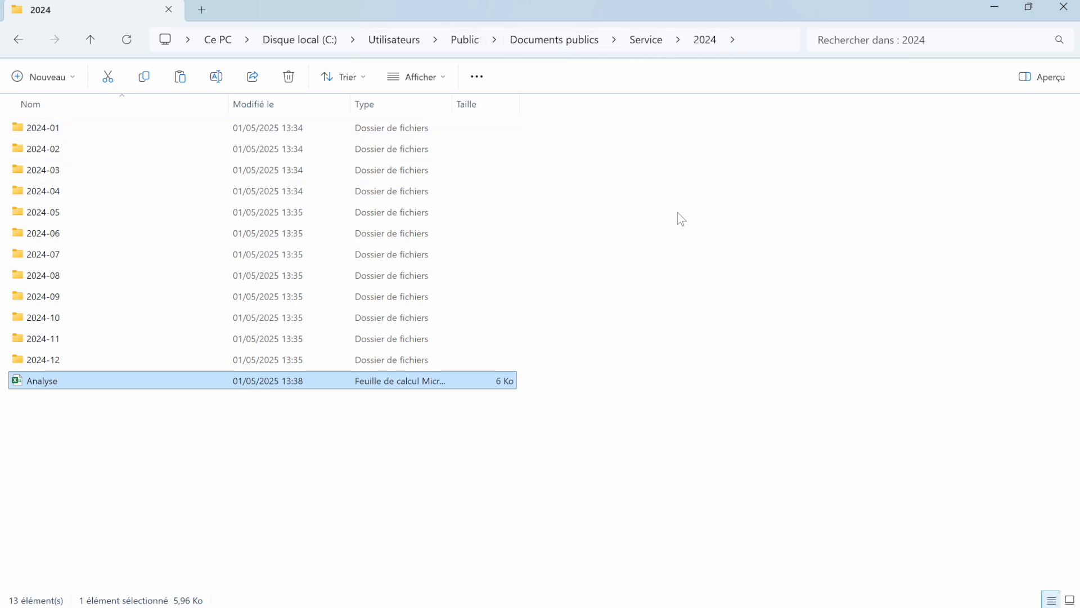
pyautogui.click(668, 605)
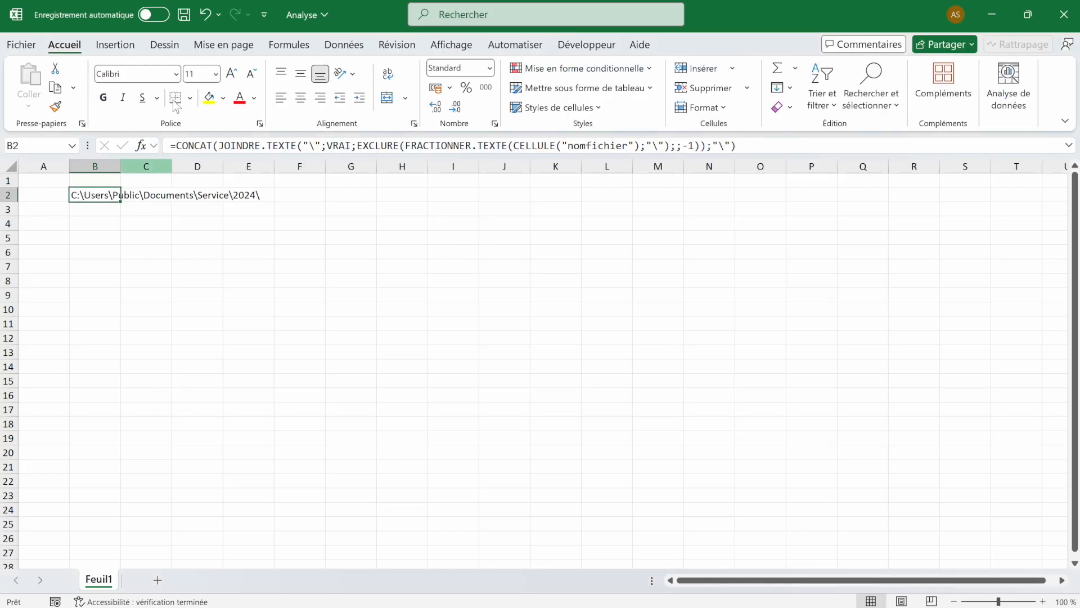
pyautogui.click(176, 14)
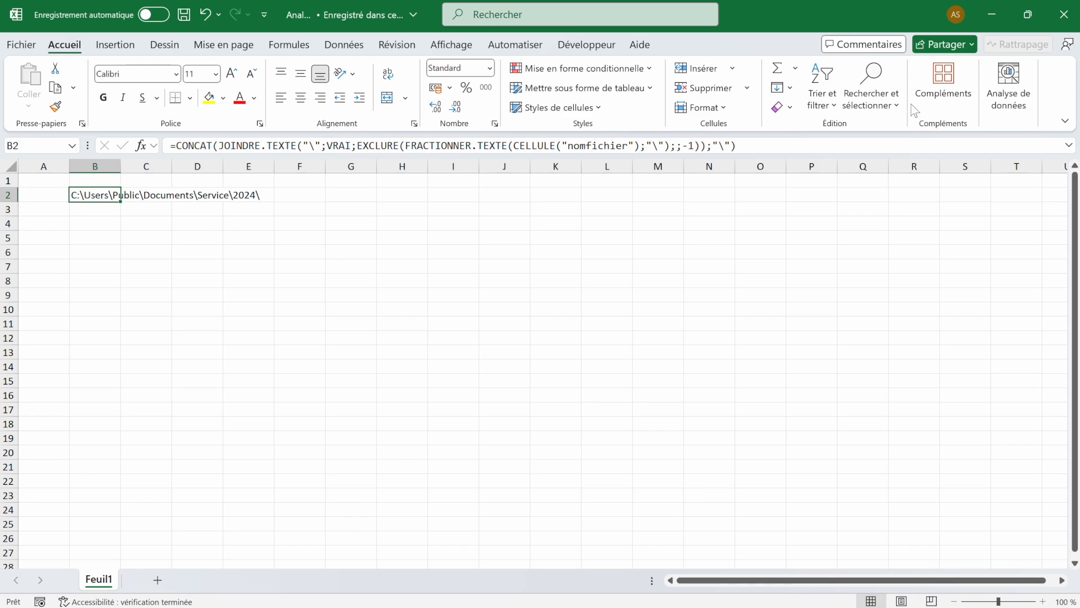
pyautogui.click(1063, 15)
# - Copy the Analyse workbook from the 2024 folder into the 2025 folder in File Explorer and open the copy in Excel
pyautogui.click(52, 365)
pyautogui.click(51, 382)
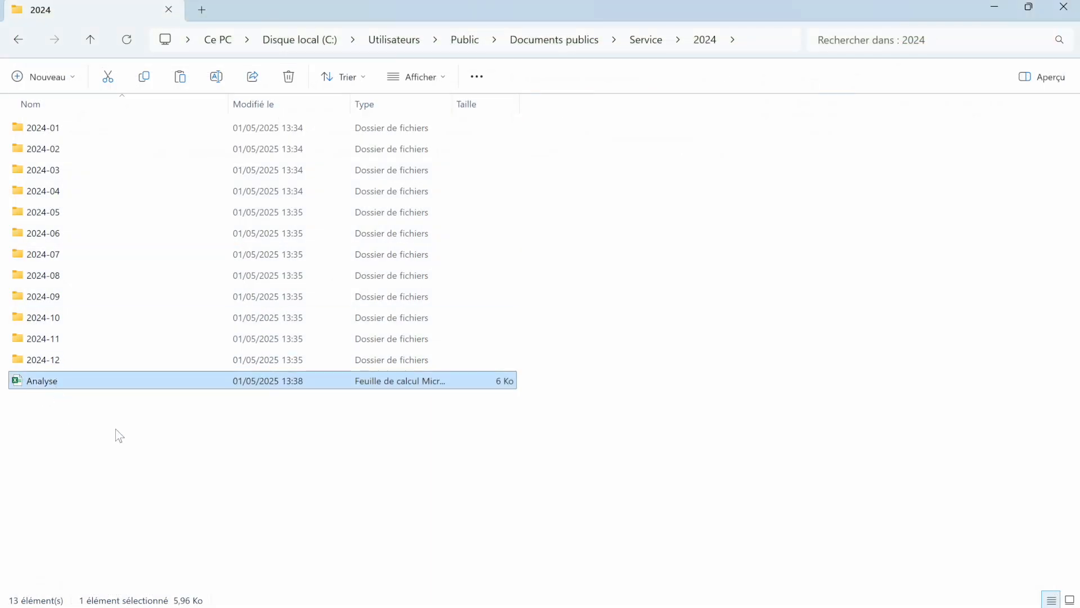
pyautogui.click(94, 40)
pyautogui.doubleClick(51, 168)
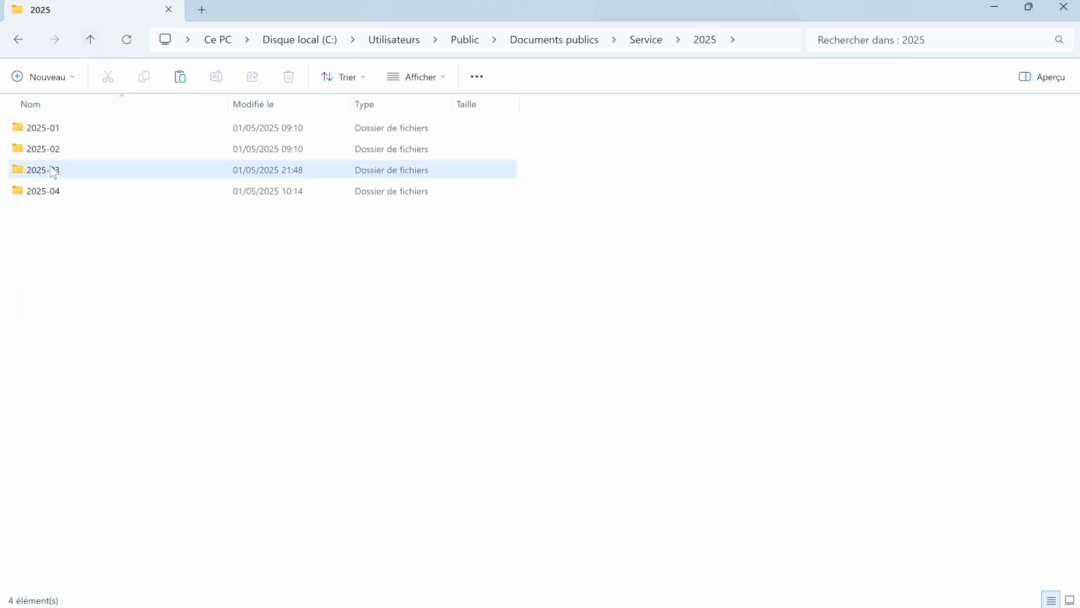
pyautogui.hotkey('ctrl', 'v')
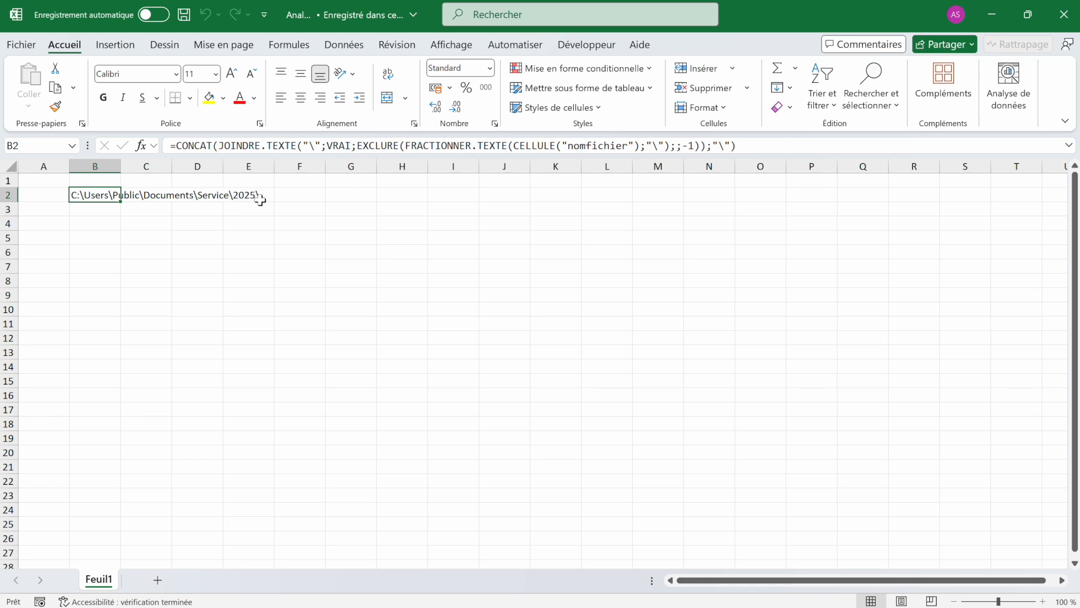
pyautogui.click(102, 222)
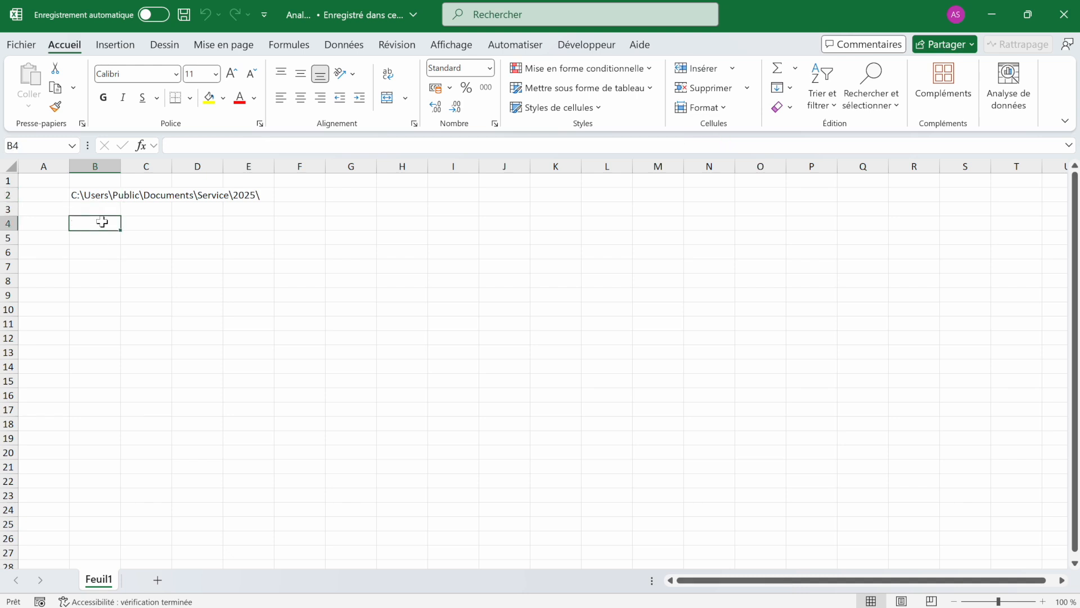